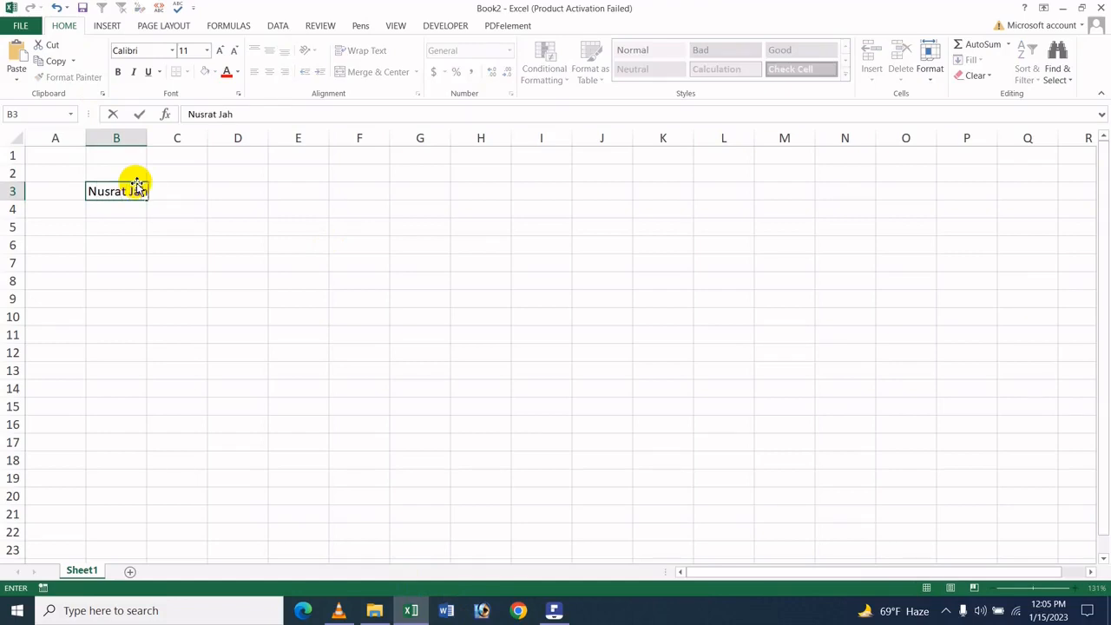
Enter four people's full names in cells B3 to B6 and widen column B to fit them
key("Return")
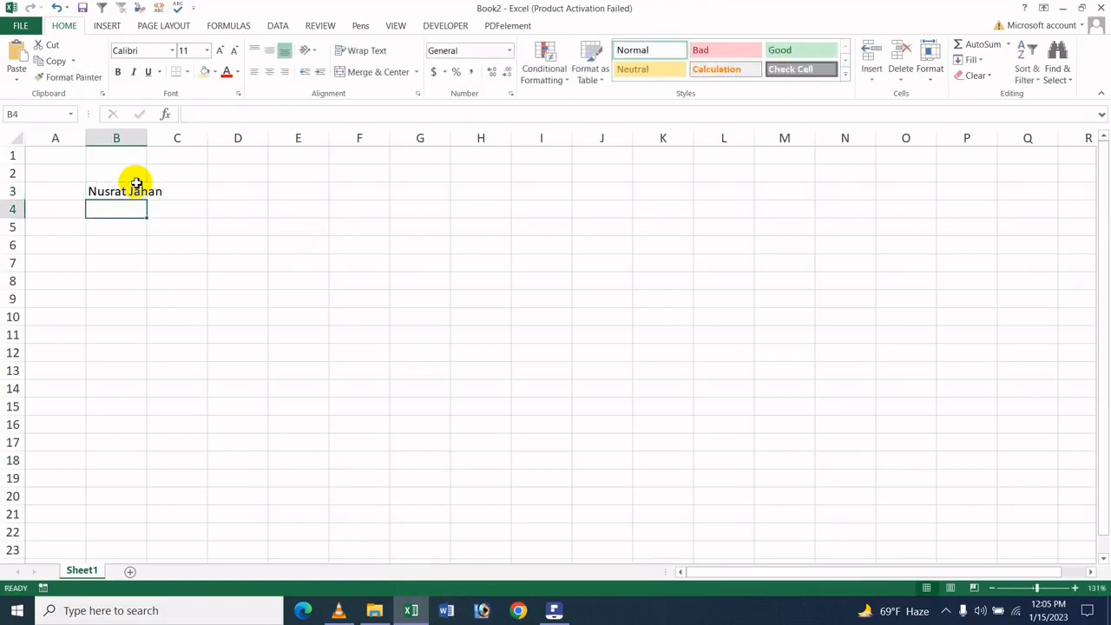
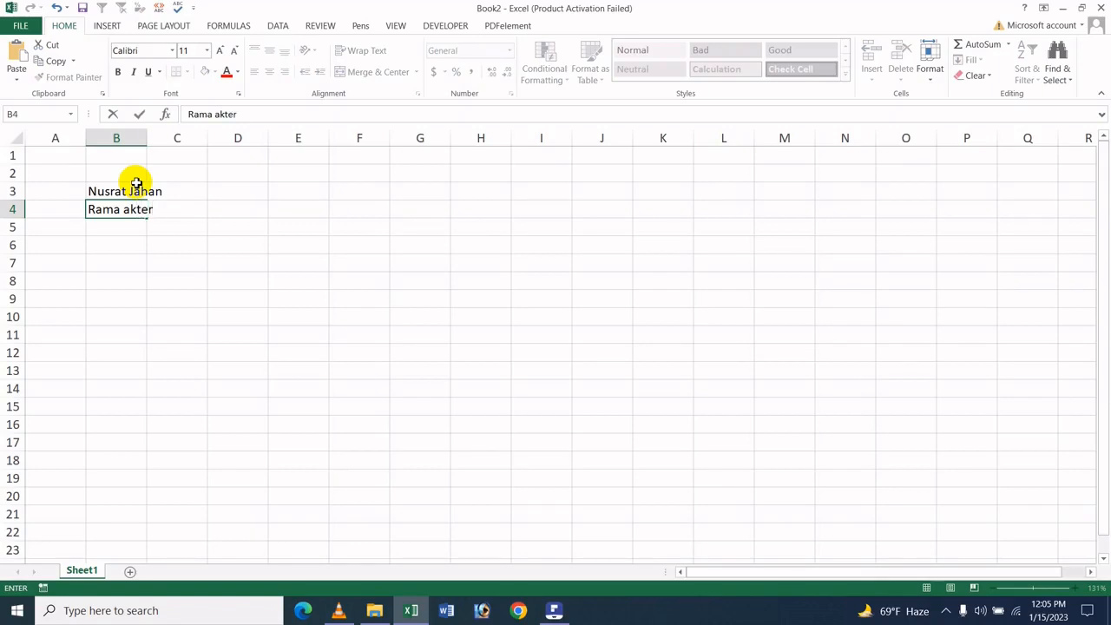
key("Return")
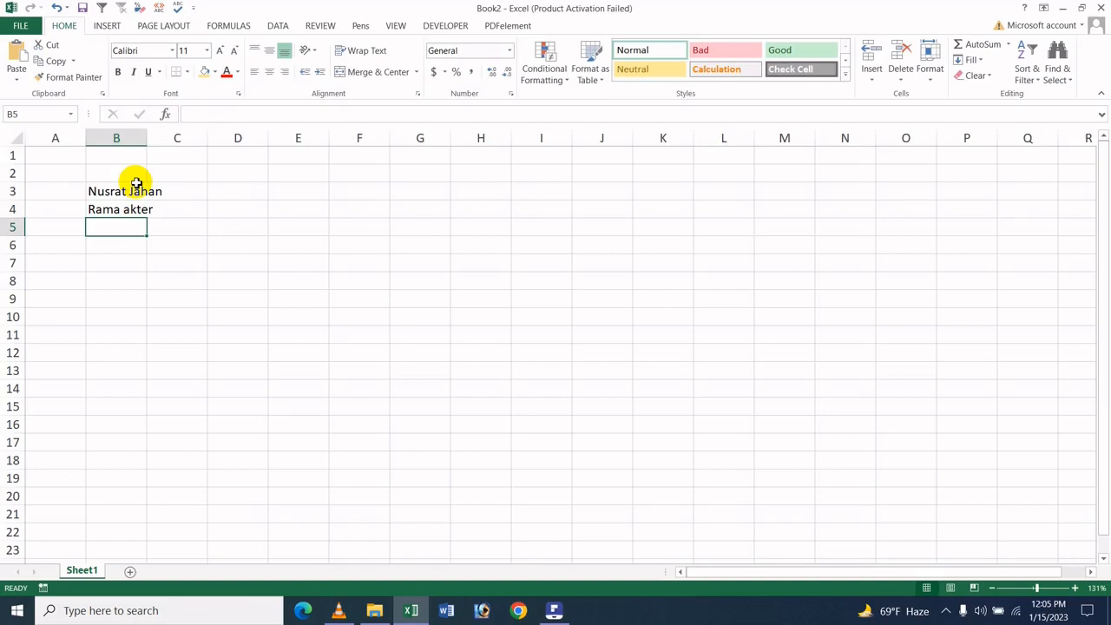
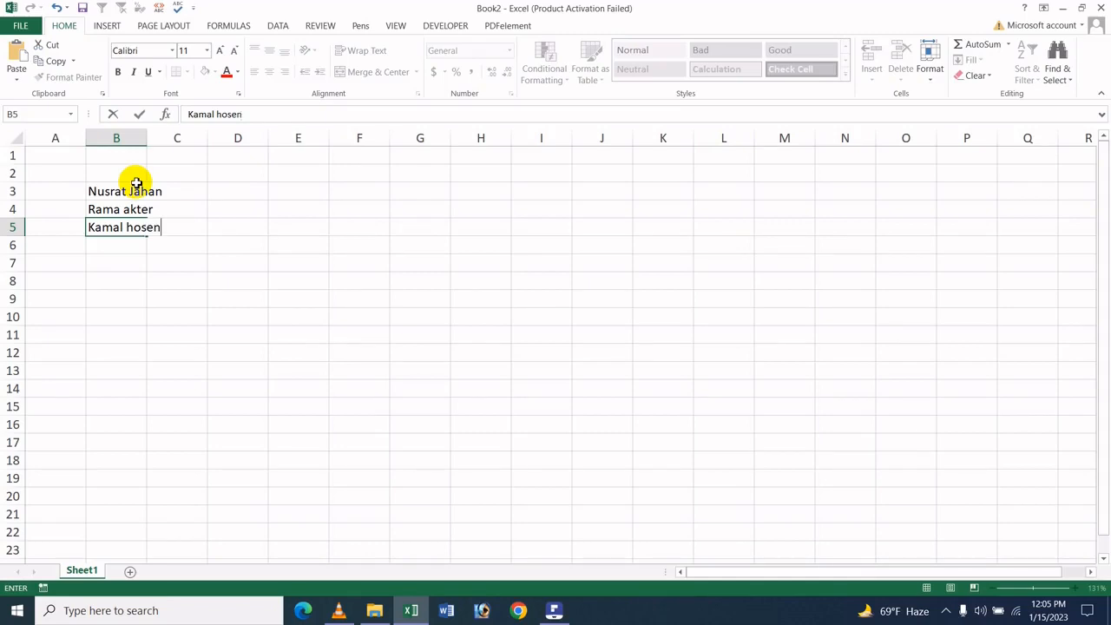
key("Return")
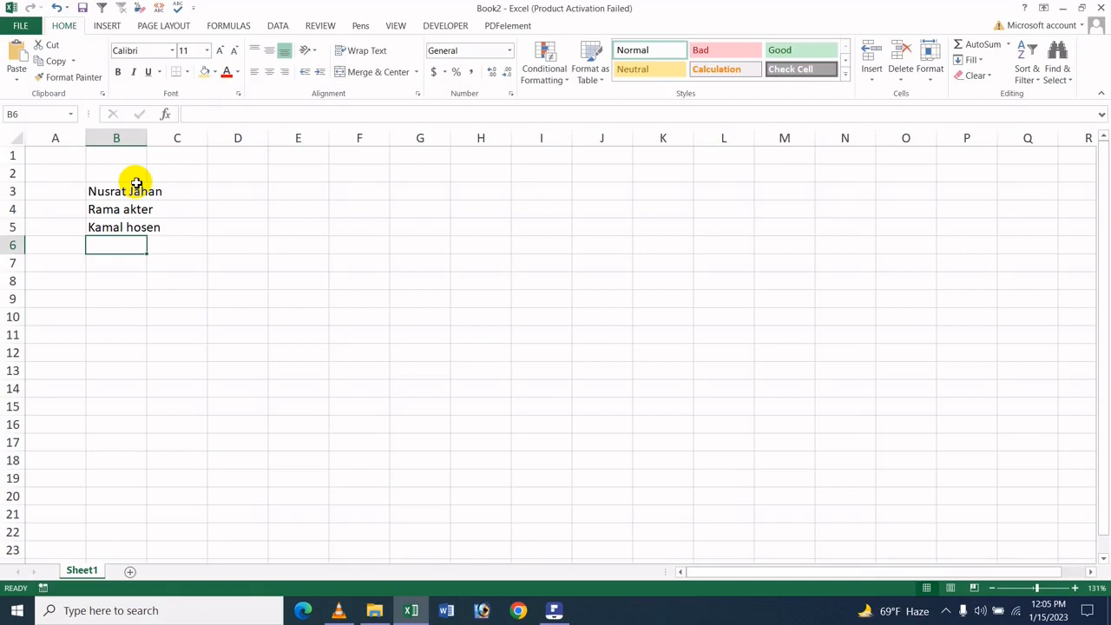
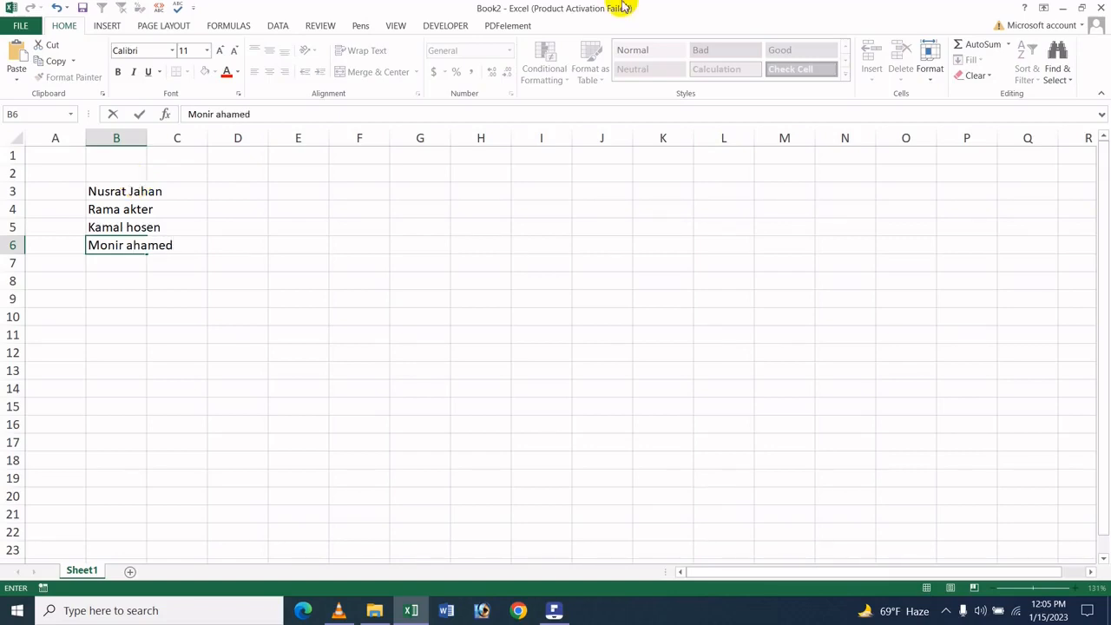
left_click(430, 262)
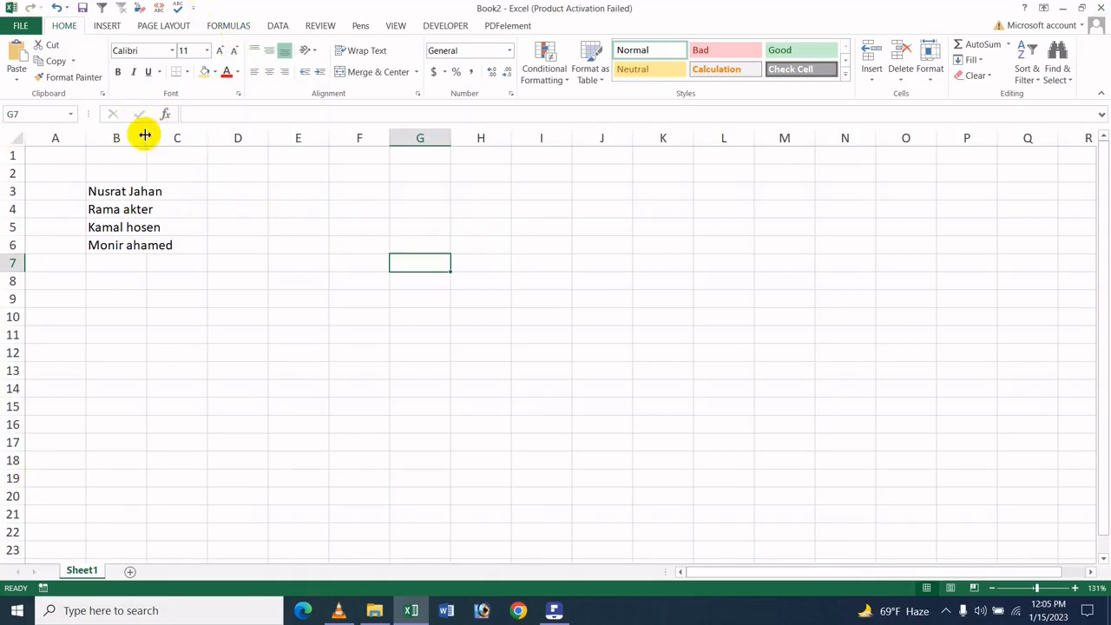
left_click_drag(146, 138, 175, 139)
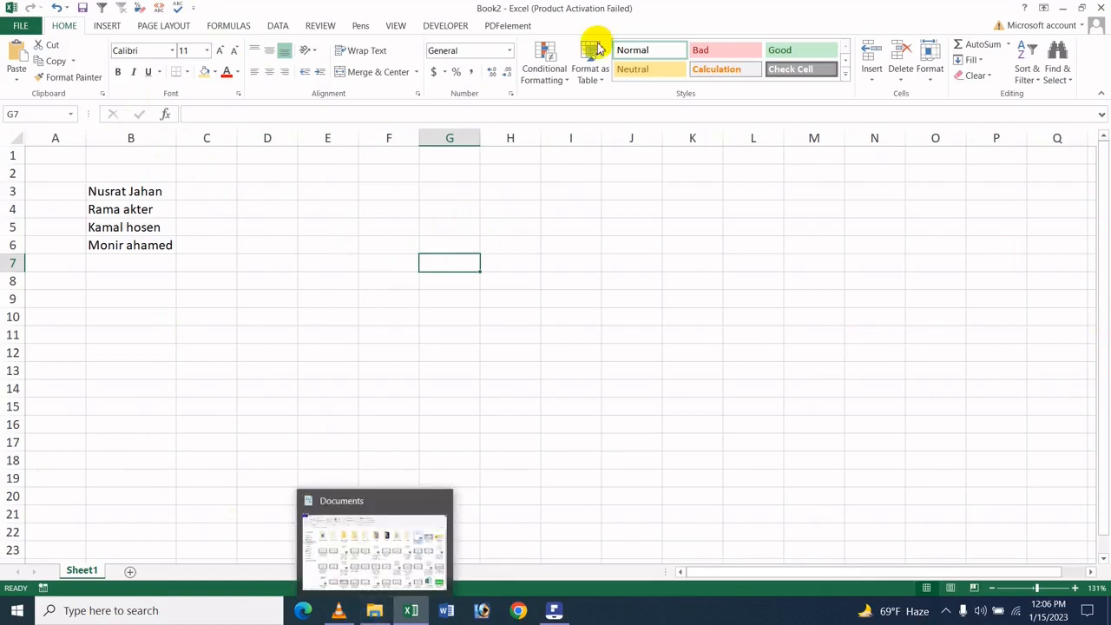
Enter the first name of the person in B3 into cell C3 as the Flash Fill example
left_click(198, 192)
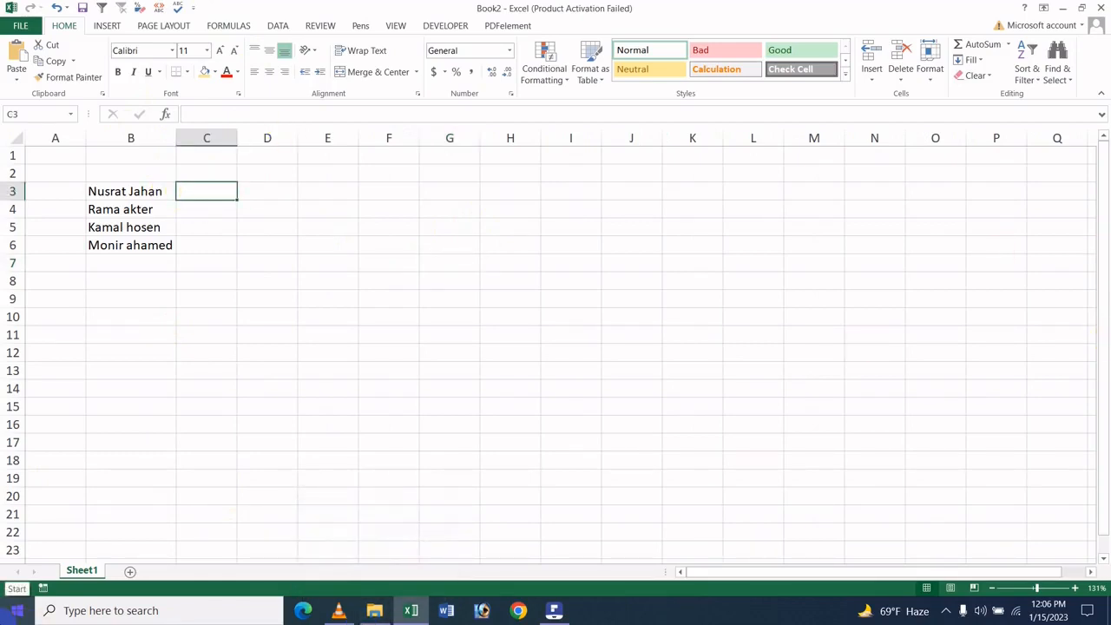
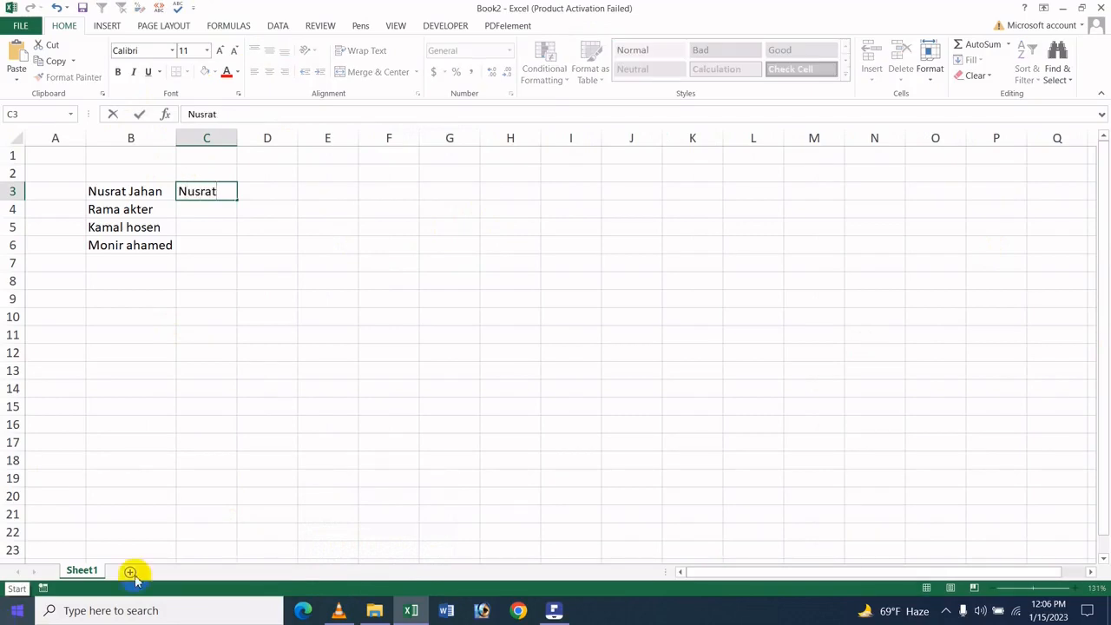
left_click(206, 426)
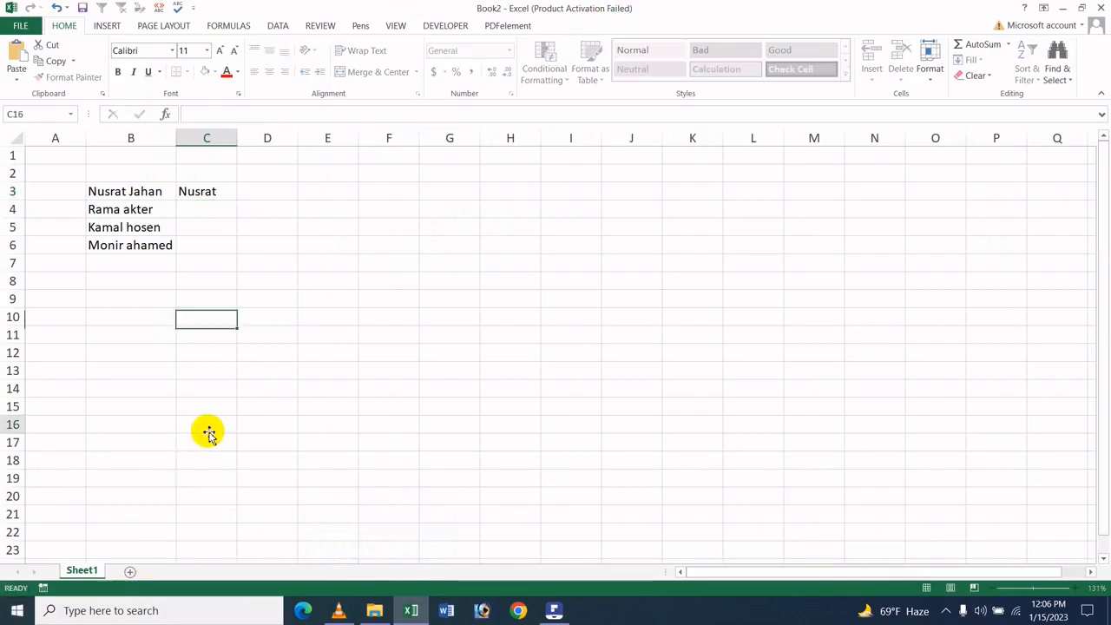
Flash Fill the range C3:C6 with the first names from column B, using C3 as the pattern
left_click(218, 188)
left_click(232, 283)
left_click(208, 185)
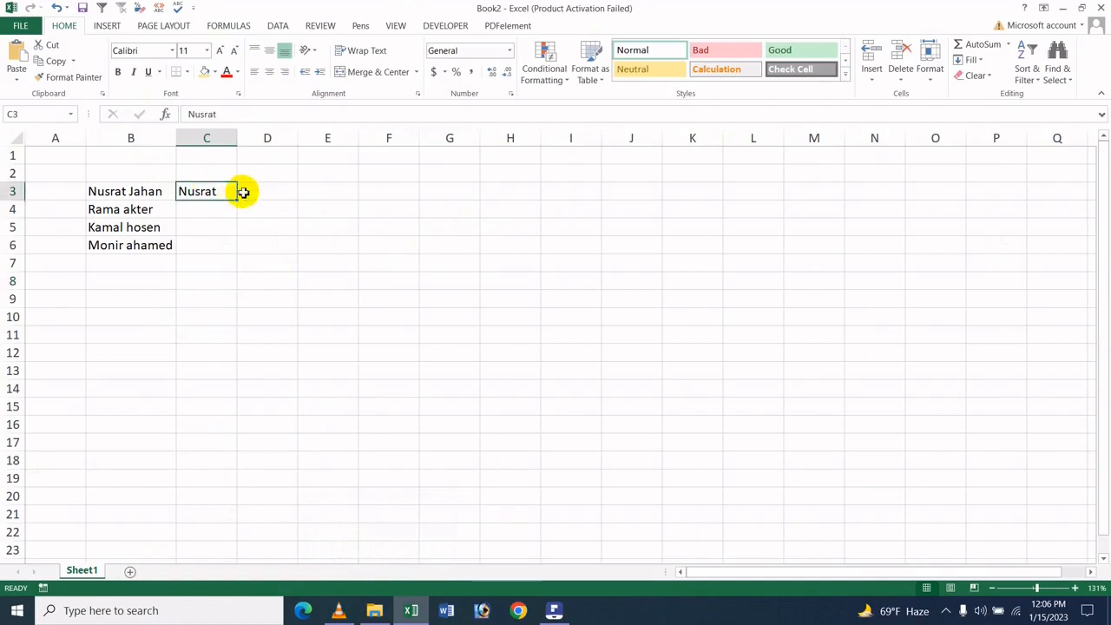
left_click_drag(223, 191, 228, 249)
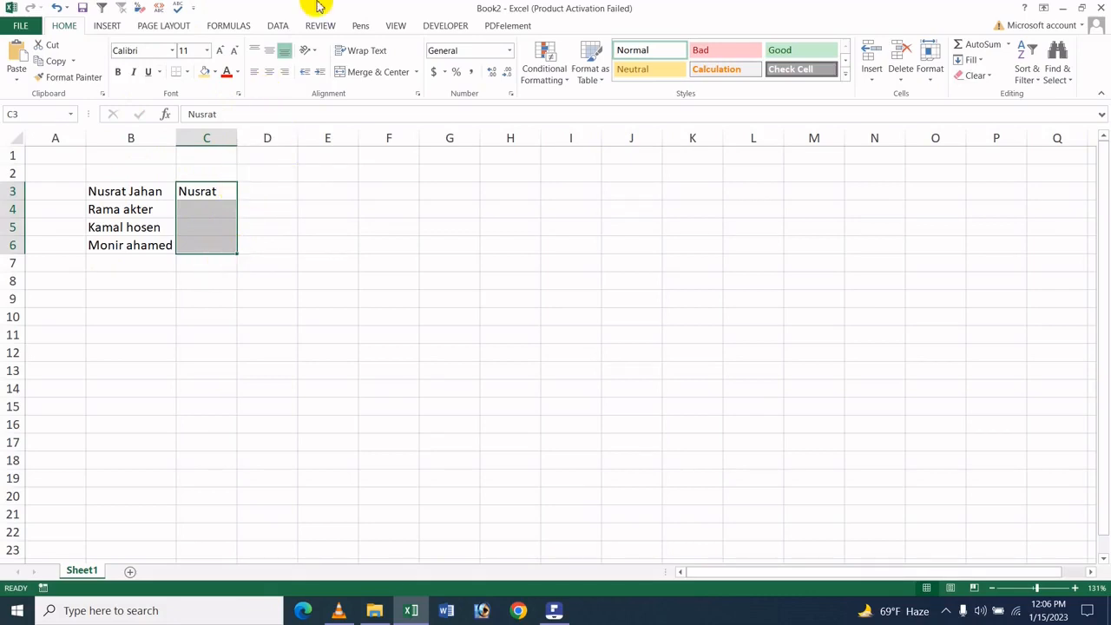
left_click(971, 60)
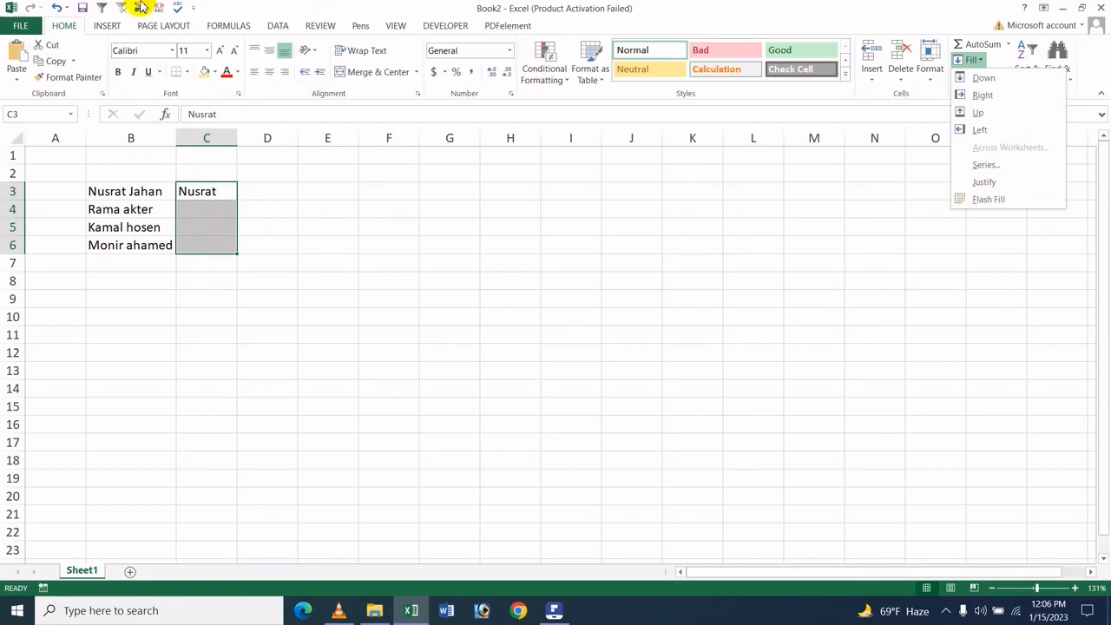
left_click(363, 25)
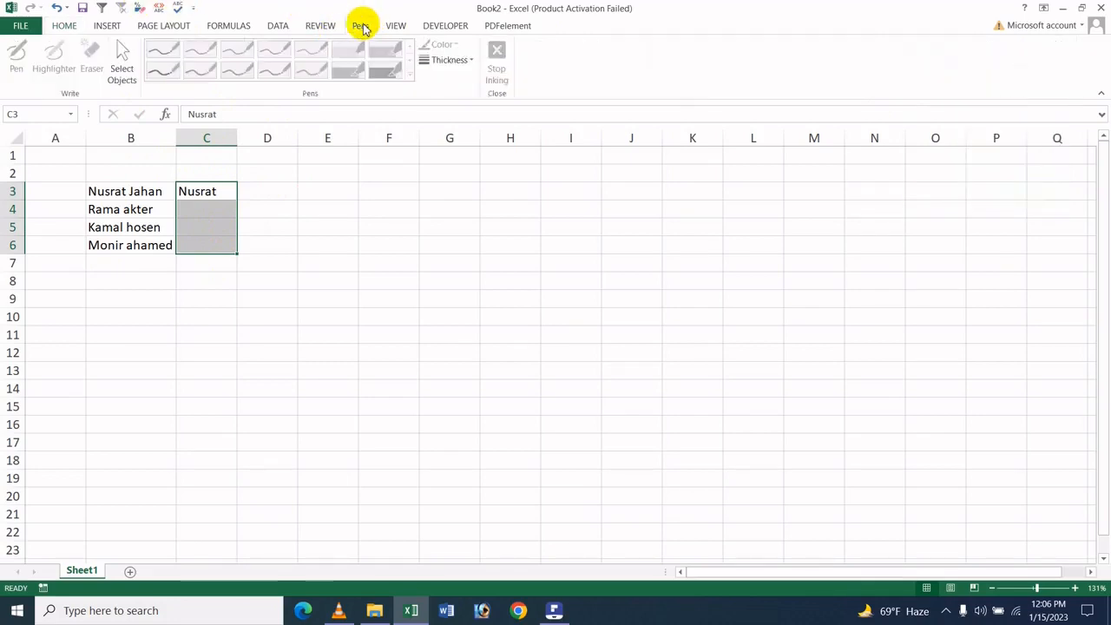
left_click(320, 25)
left_click(280, 26)
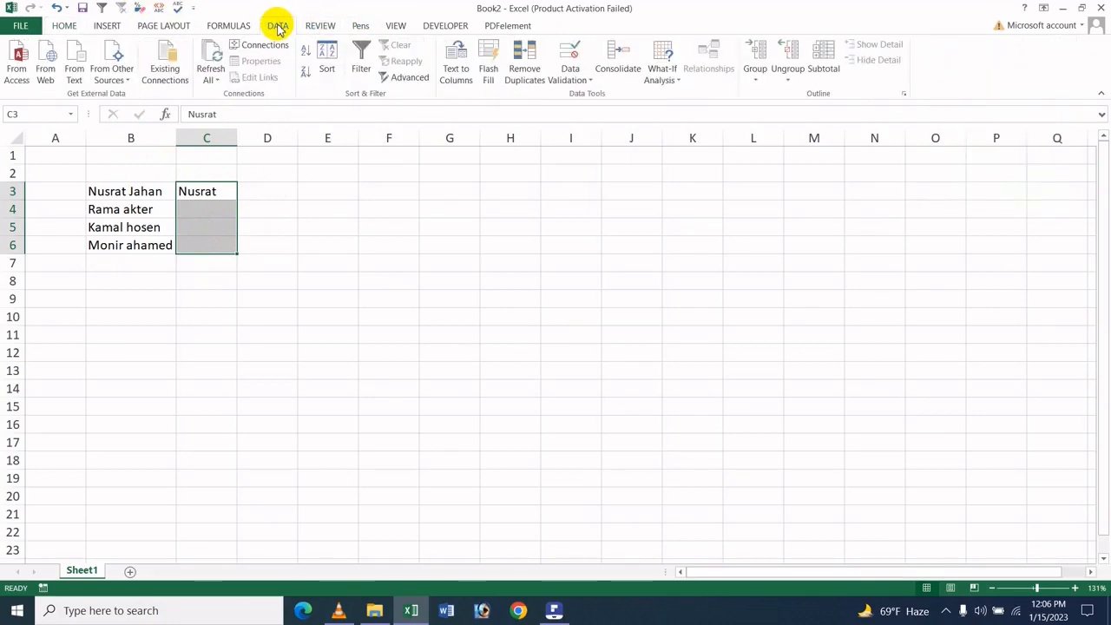
left_click(488, 67)
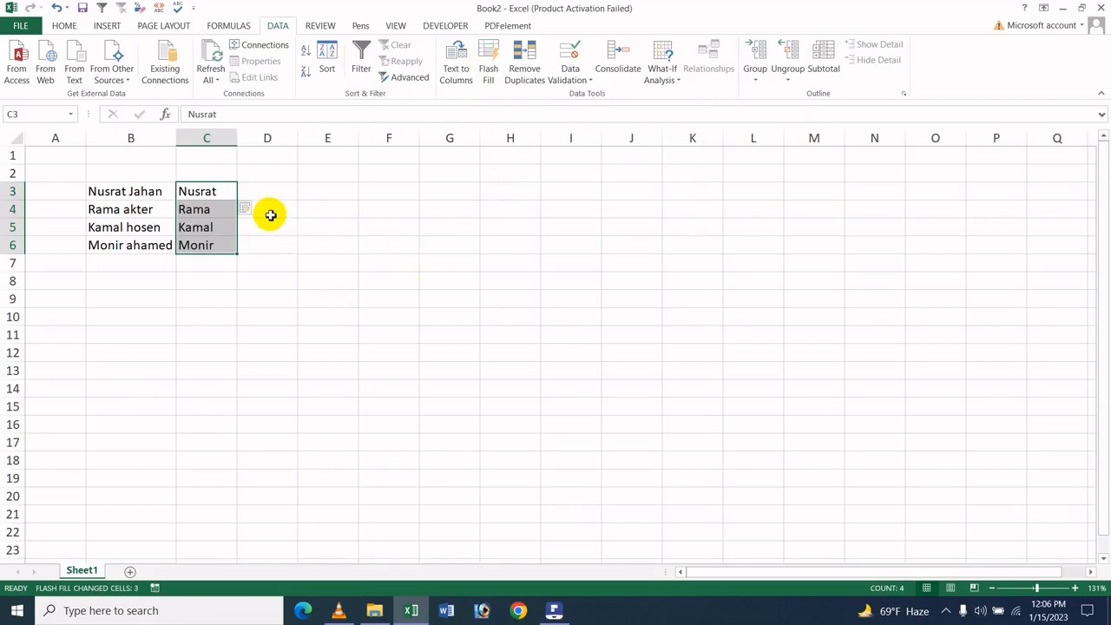
Enter the last name of the person in B3 into cell D3 as the Flash Fill example
left_click(294, 196)
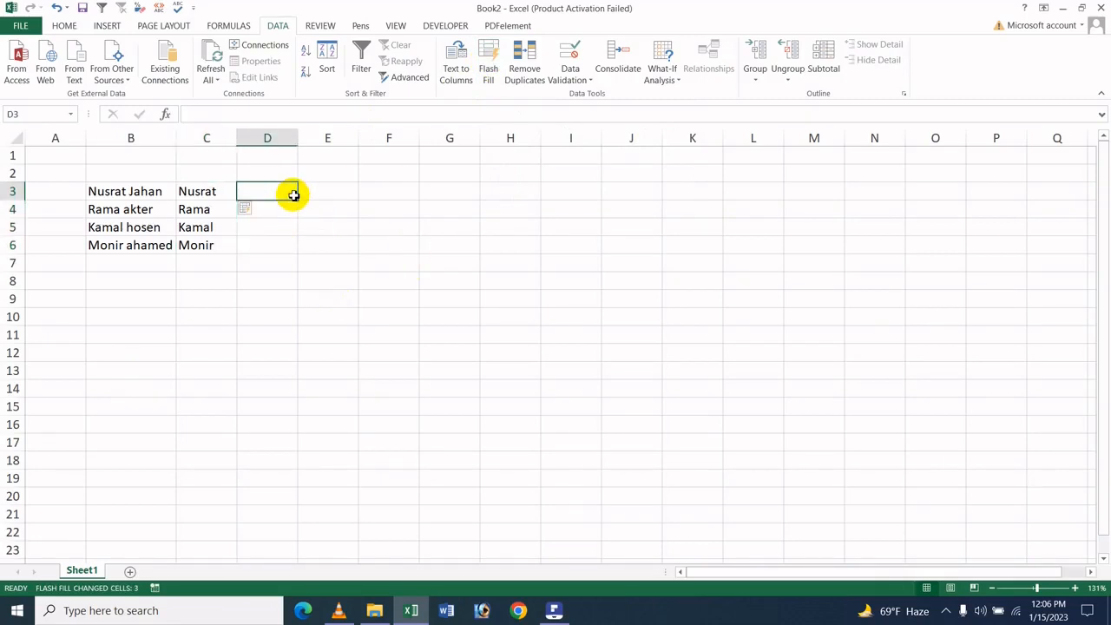
left_click(218, 212)
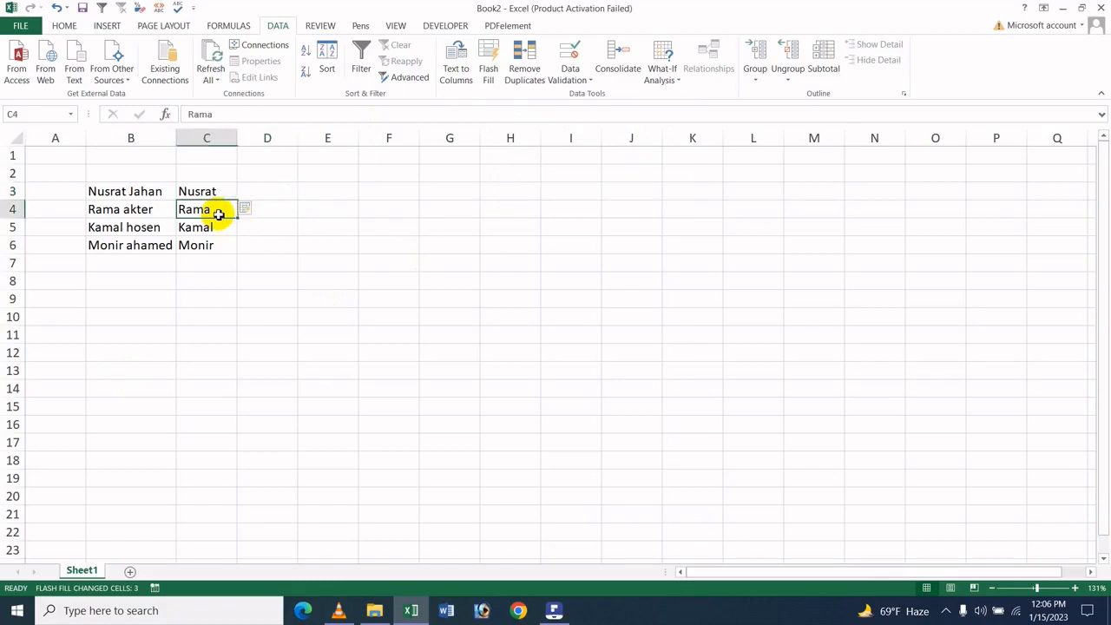
left_click(221, 229)
left_click(213, 249)
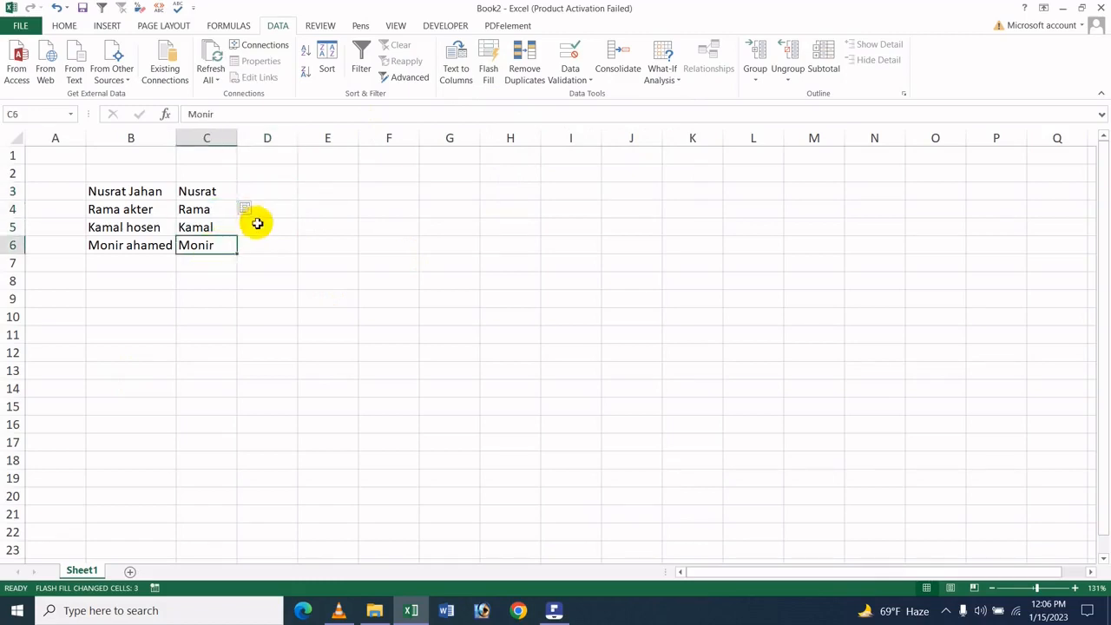
left_click(320, 196)
left_click(268, 197)
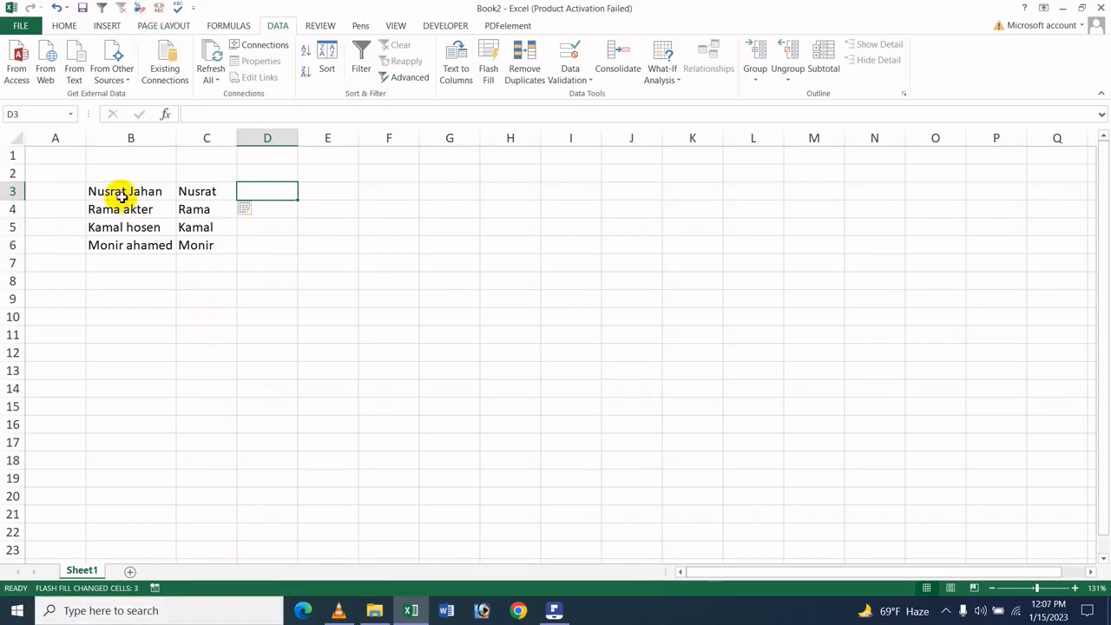
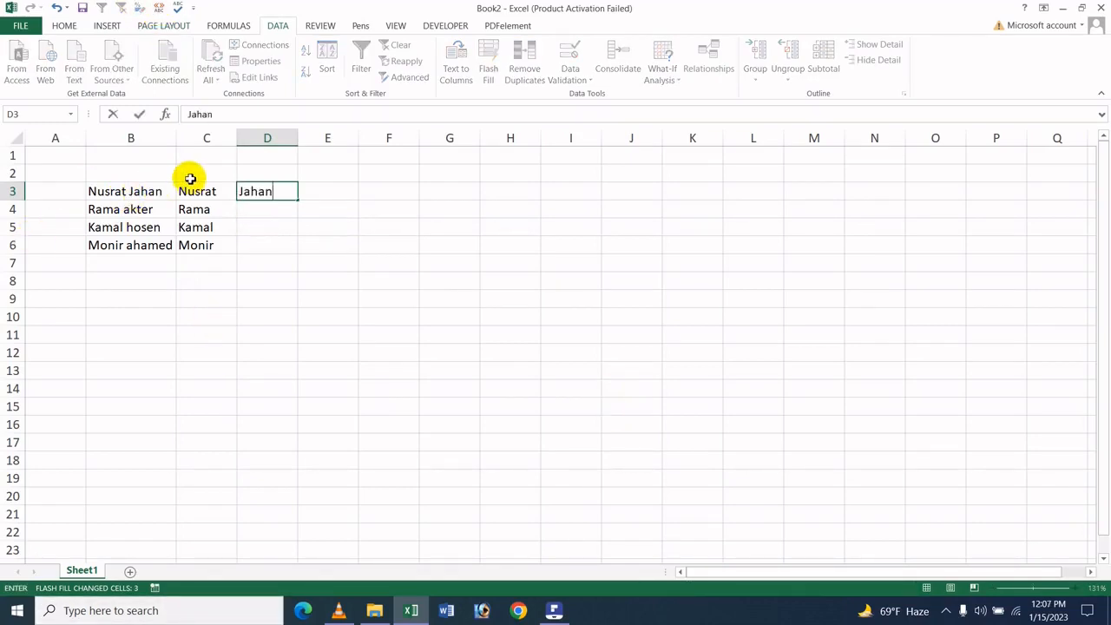
left_click(350, 368)
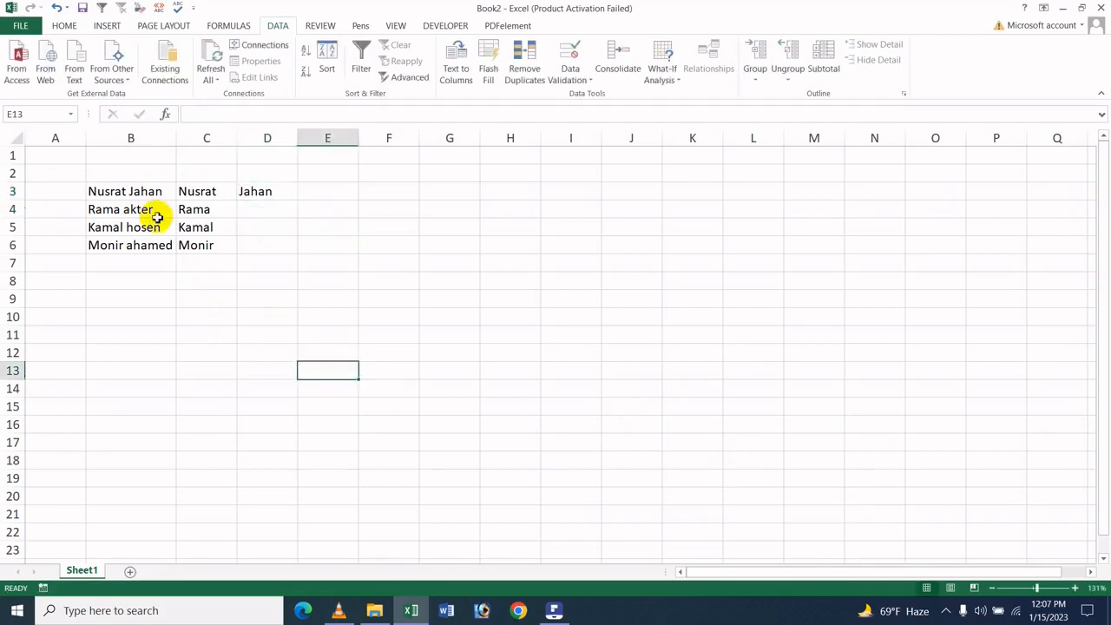
Flash Fill the range D3:D6 with the last names from column B, using D3 as the pattern
left_click(287, 192)
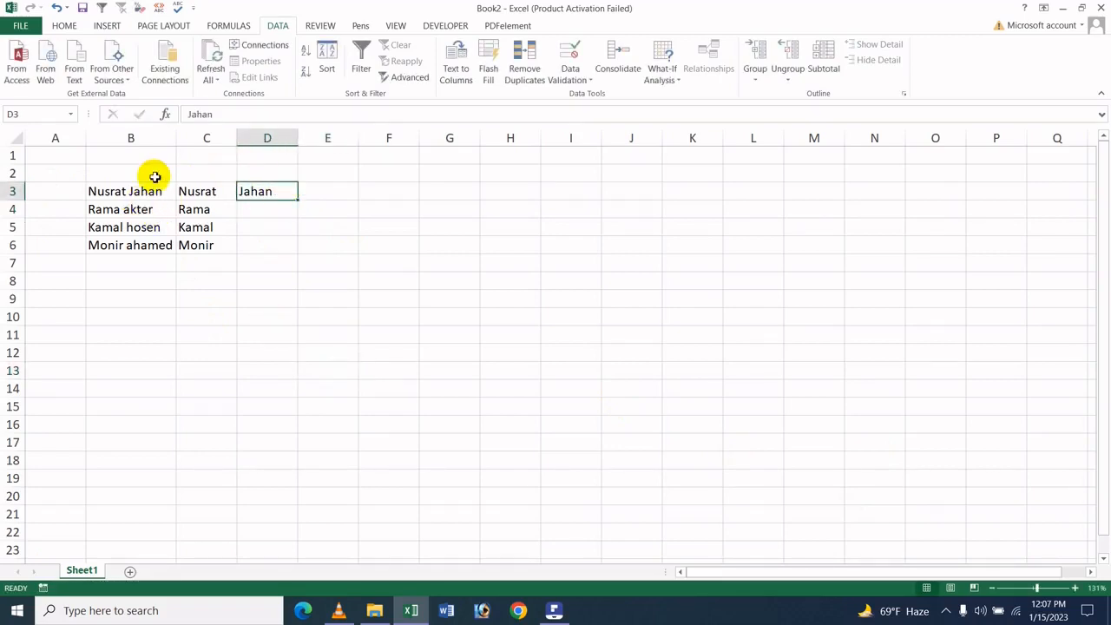
left_click(151, 188)
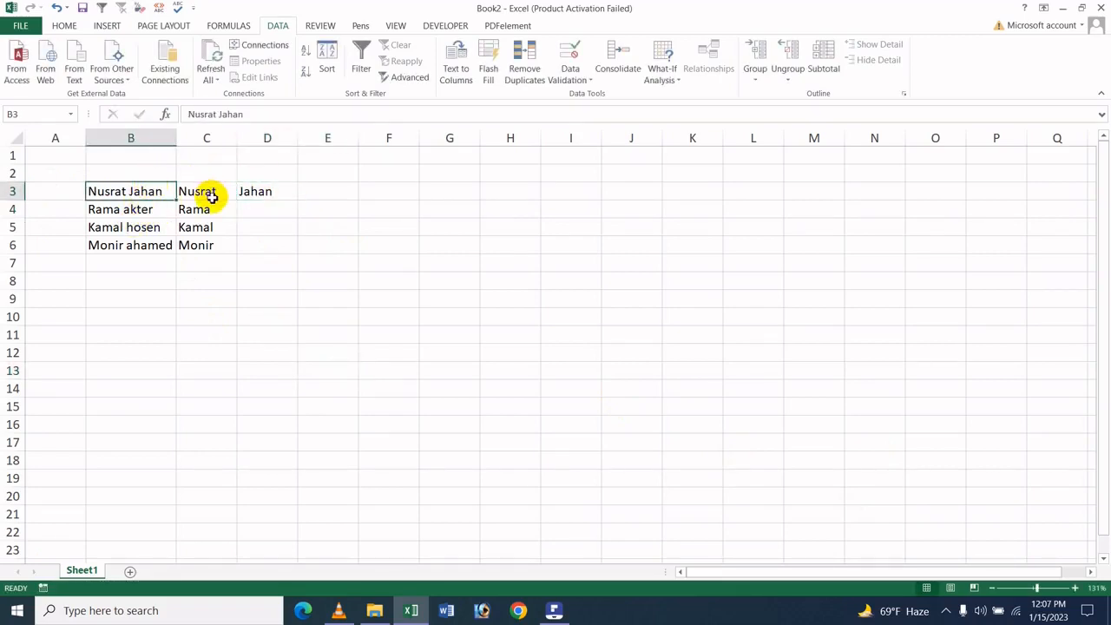
left_click_drag(251, 191, 252, 245)
left_click(170, 191)
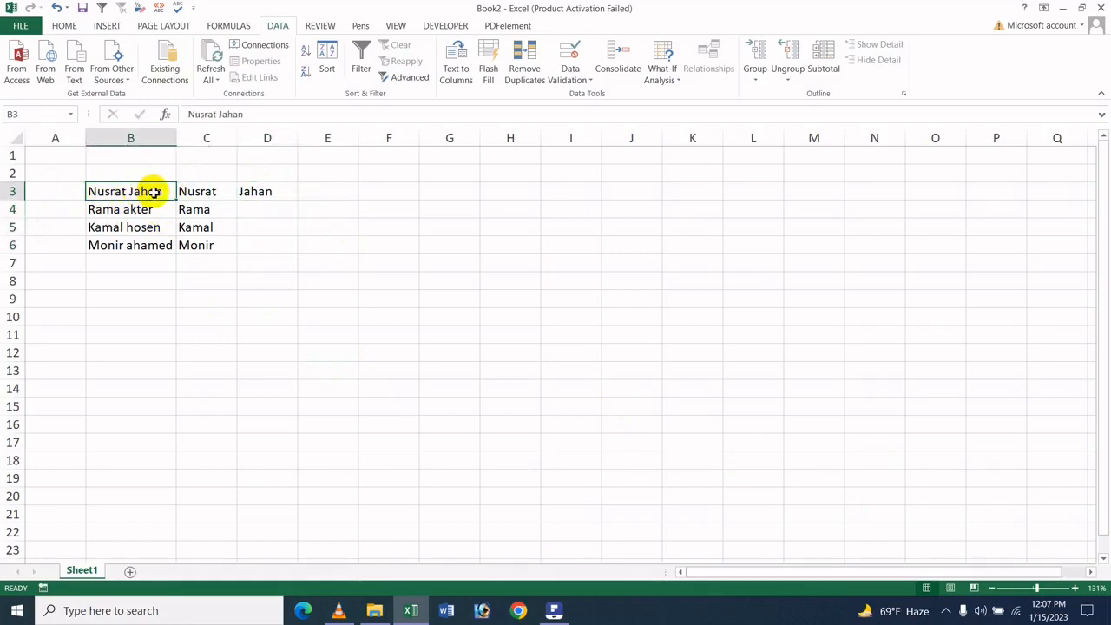
left_click(153, 209)
left_click(149, 227)
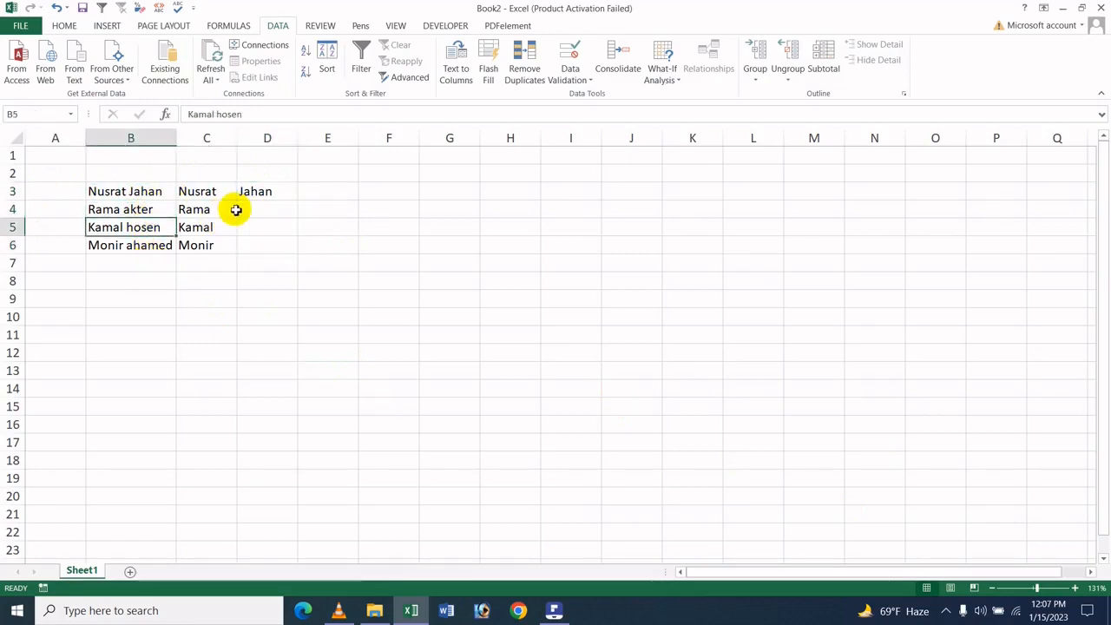
left_click_drag(264, 191, 260, 248)
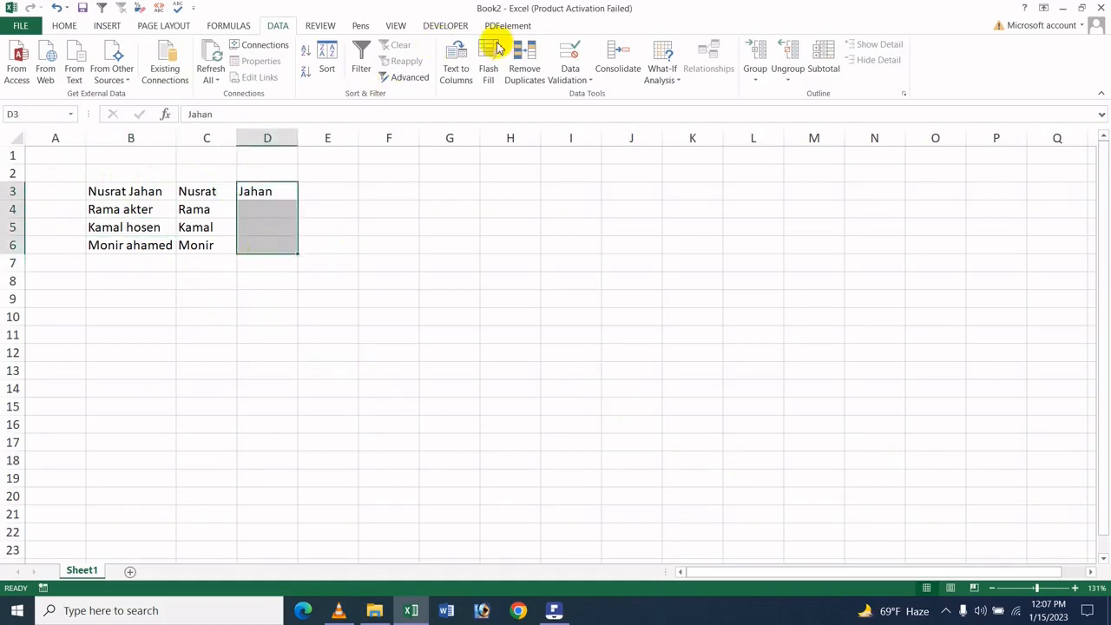
left_click(67, 26)
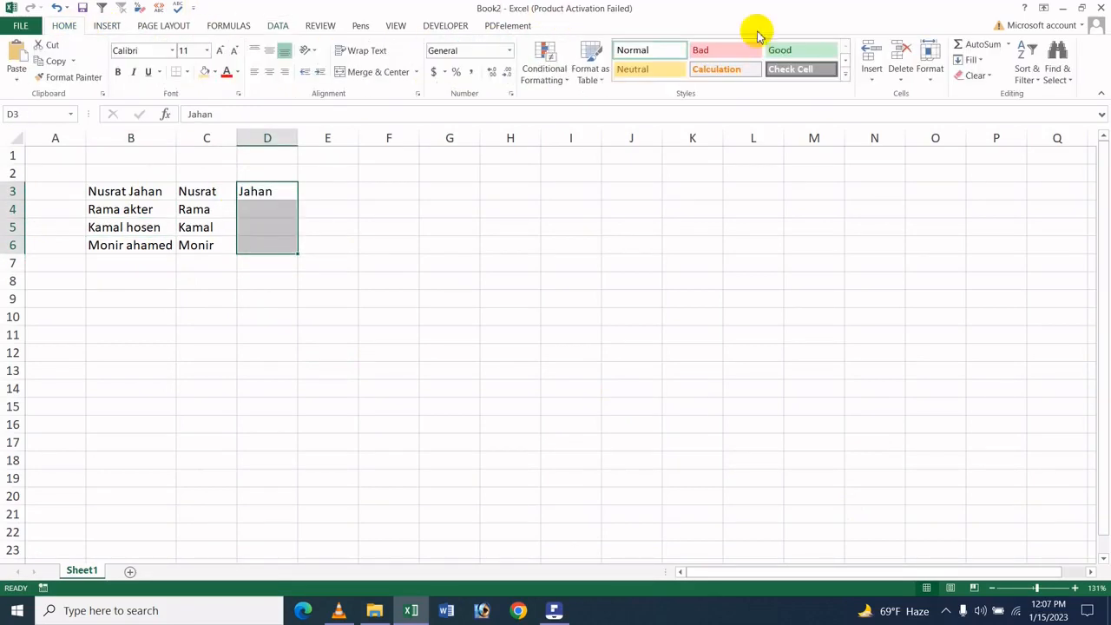
left_click(977, 61)
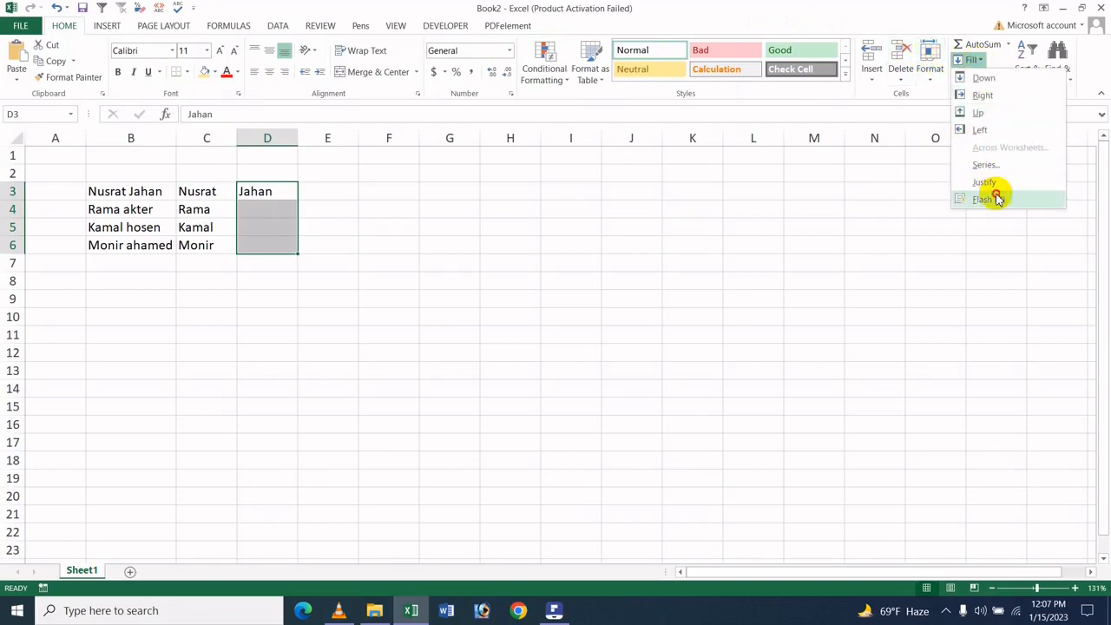
left_click(995, 192)
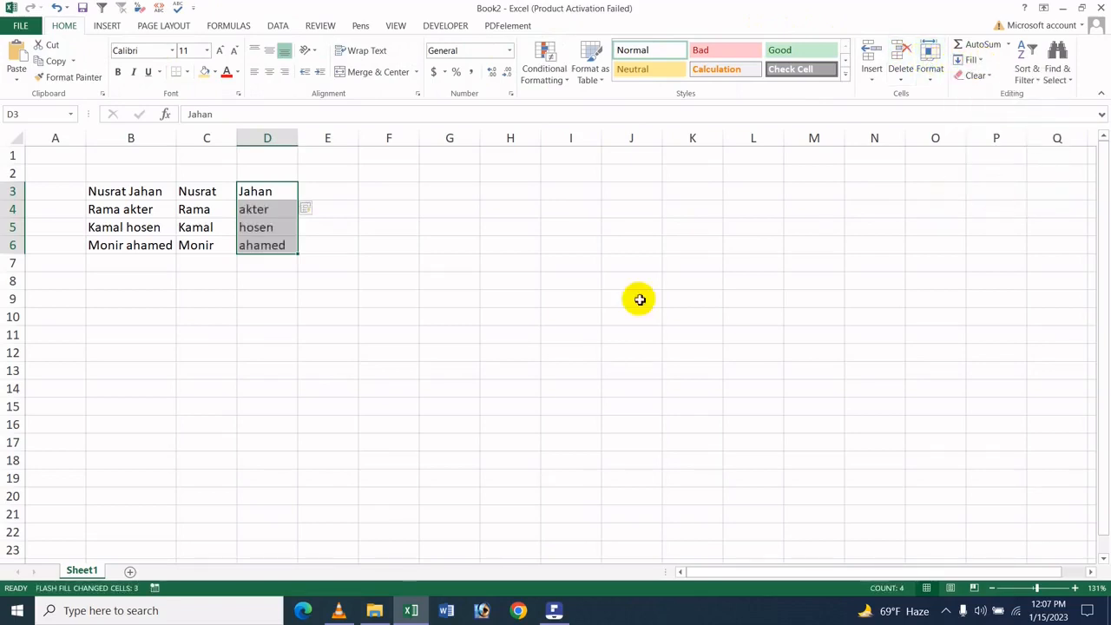
left_click(247, 29)
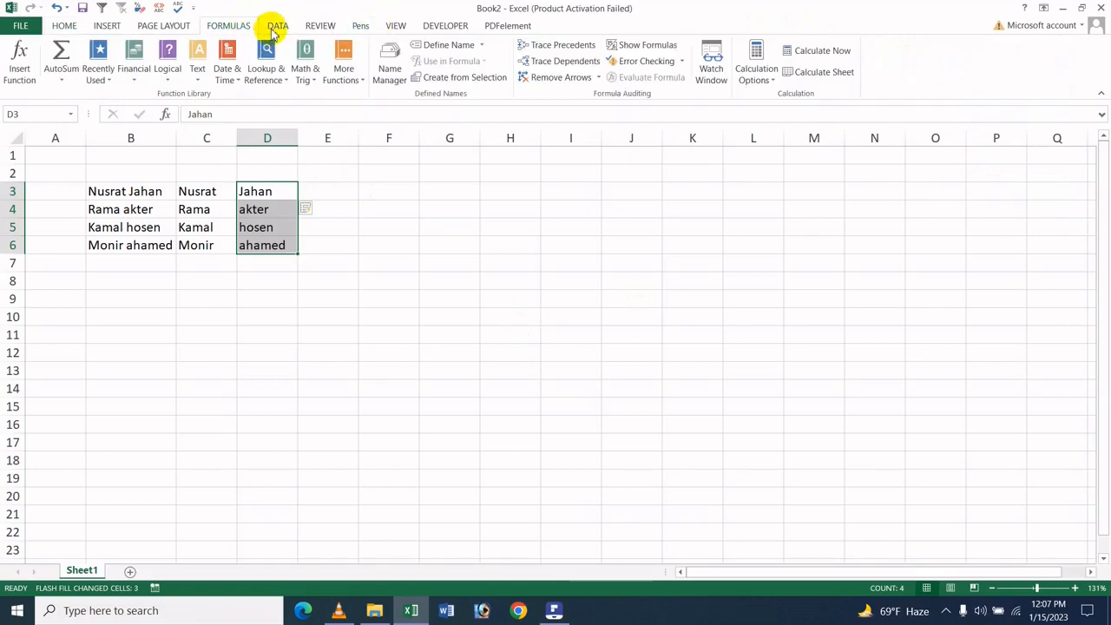
left_click(276, 26)
left_click(361, 193)
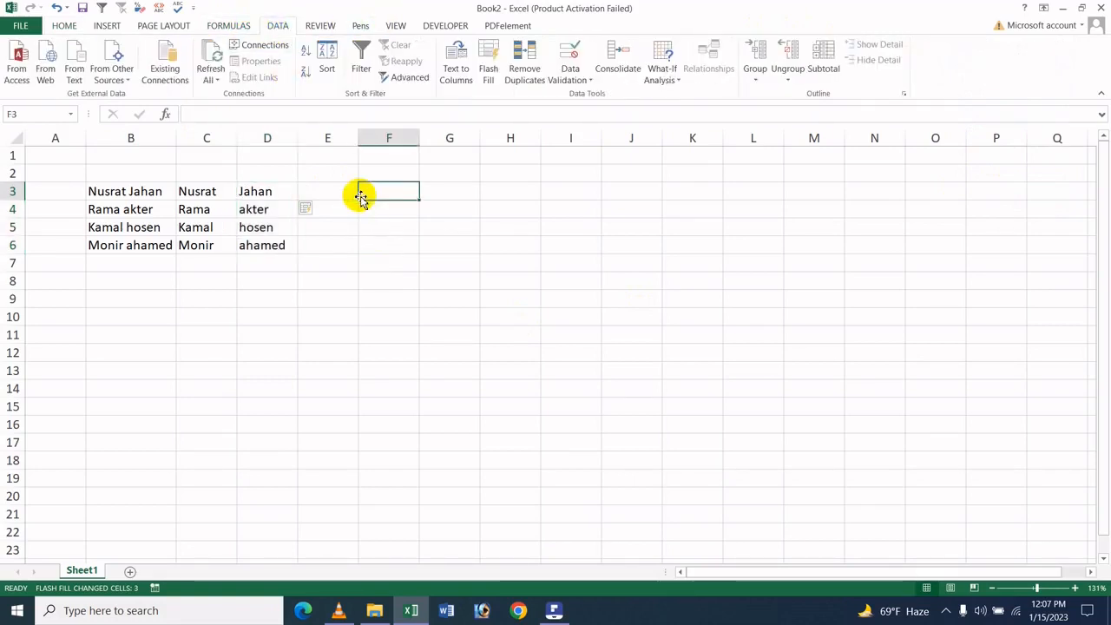
left_click(320, 189)
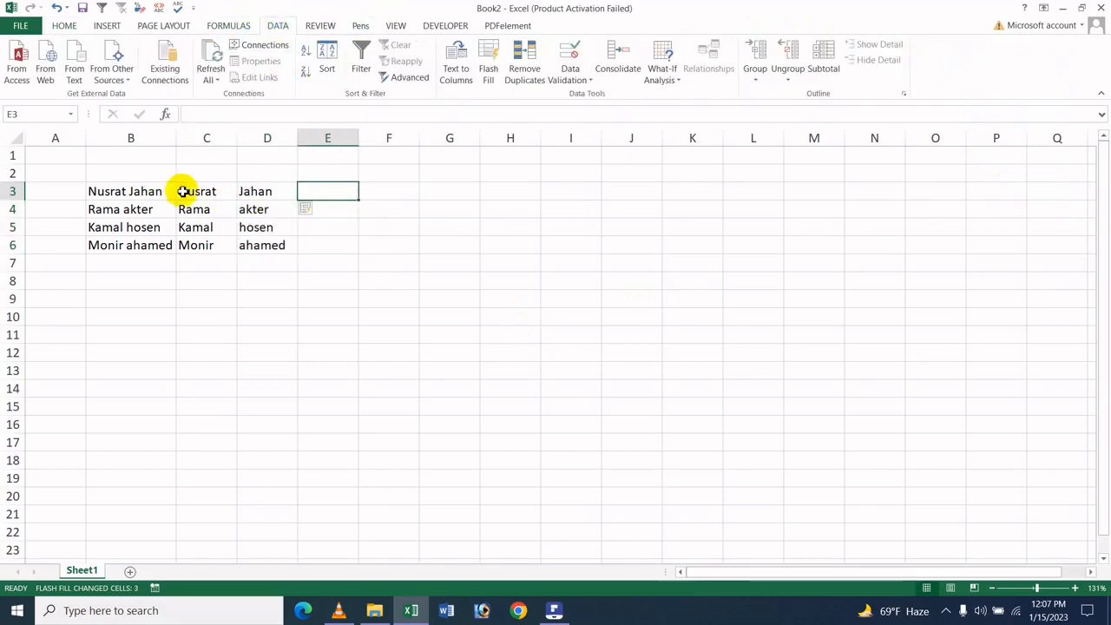
Append a third name to the end of the full name in cell B3
double_click(157, 193)
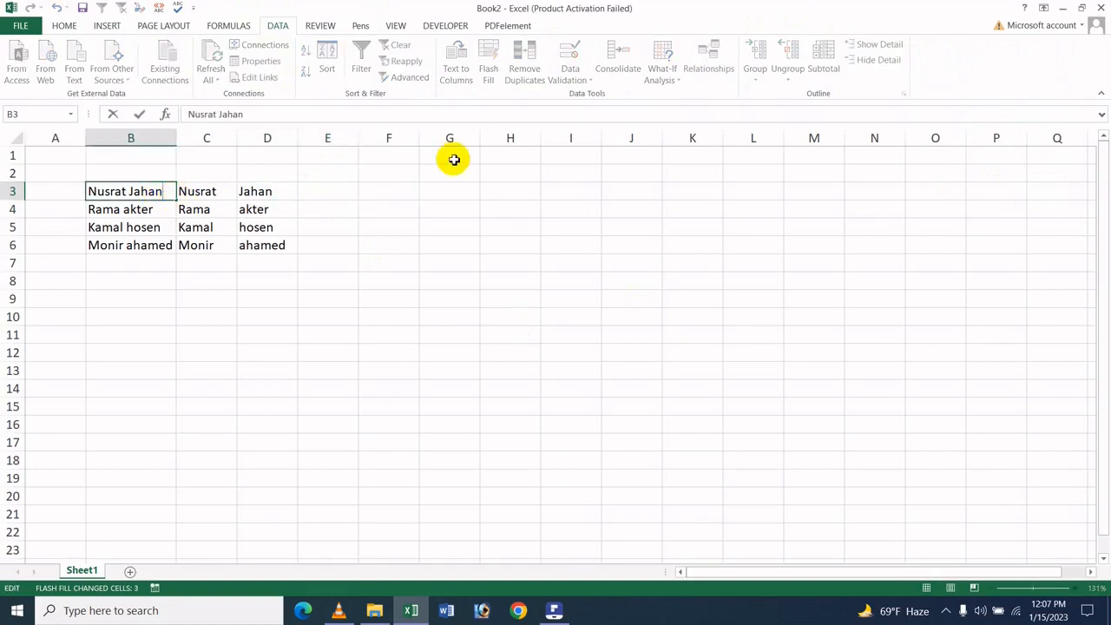
type("Icche")
left_click(182, 280)
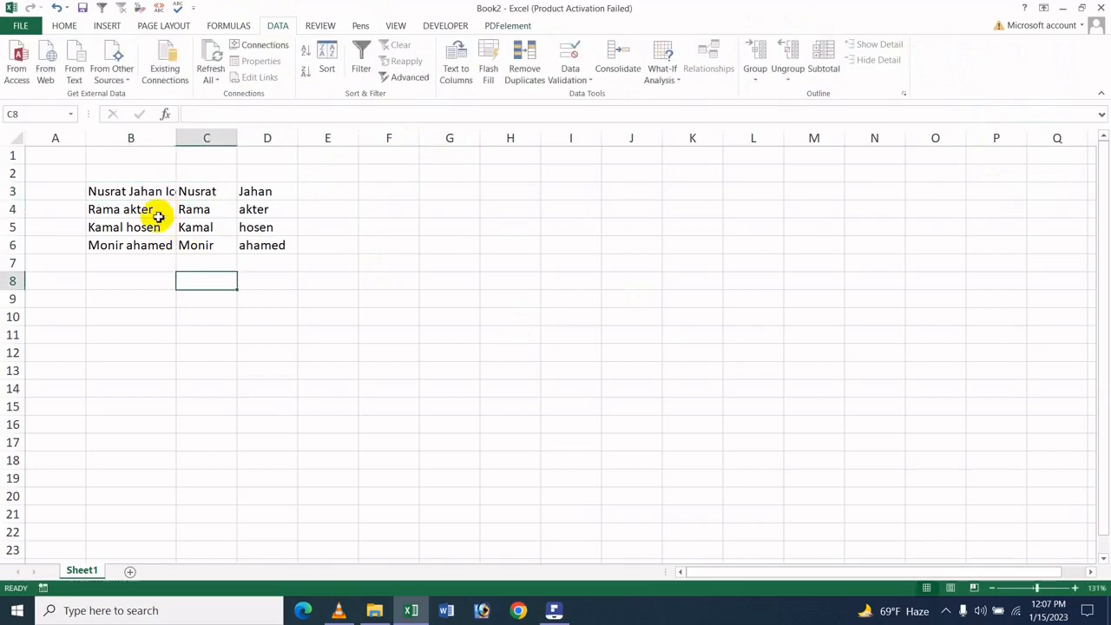
Append a third name to the end of the full name in cell B4
double_click(157, 217)
double_click(163, 210)
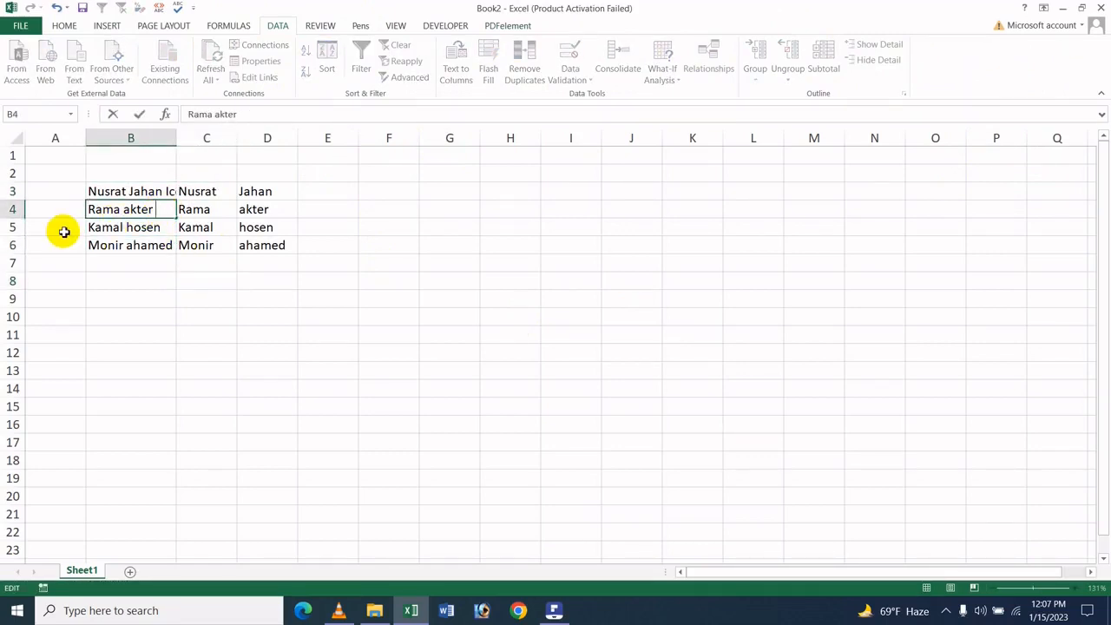
type("Kahan")
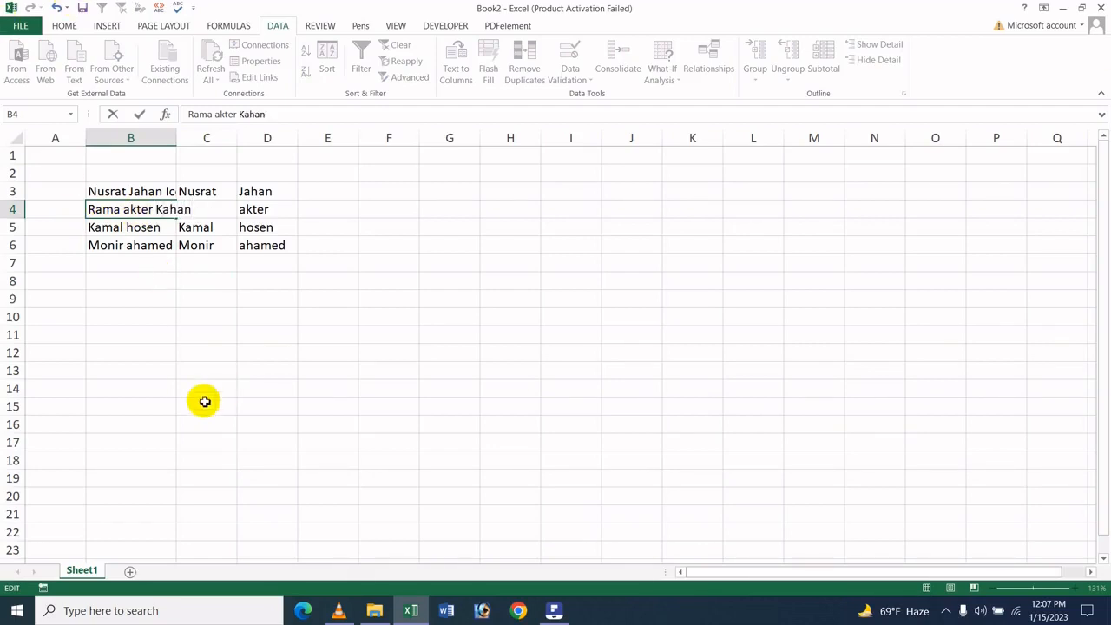
left_click_drag(203, 394, 203, 402)
Append a third name to the end of the full name in cell B5
left_click(155, 229)
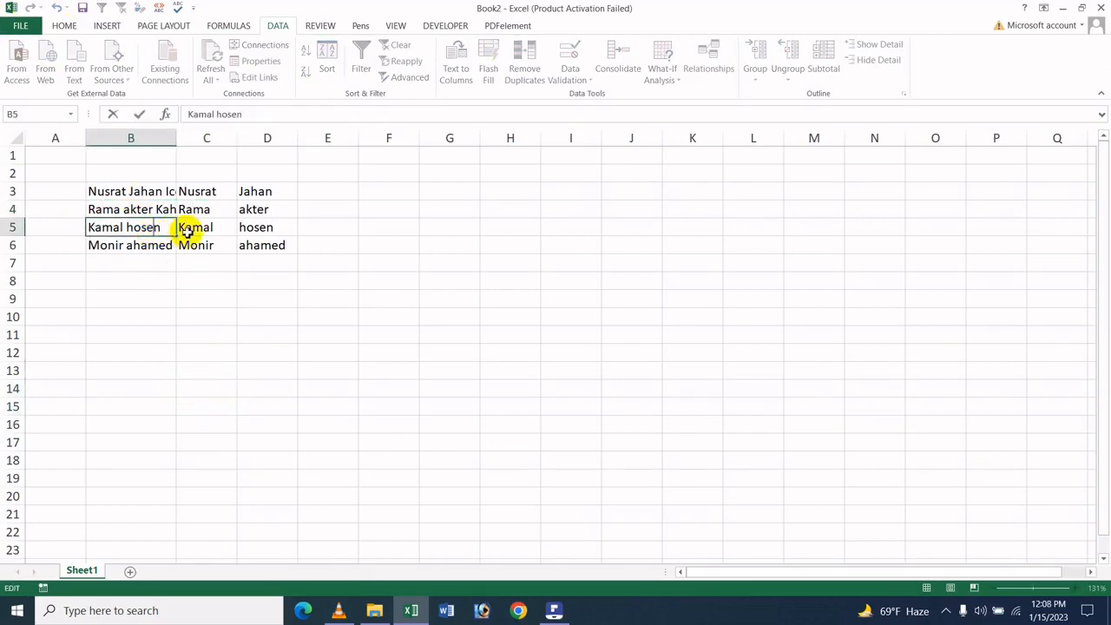
double_click(163, 230)
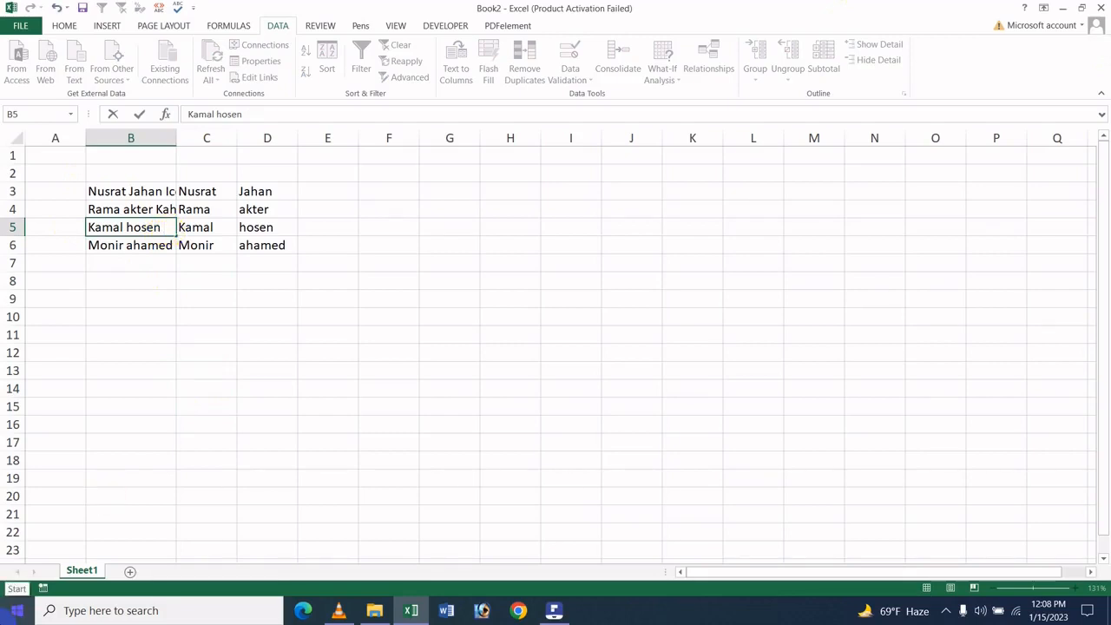
type("Khan")
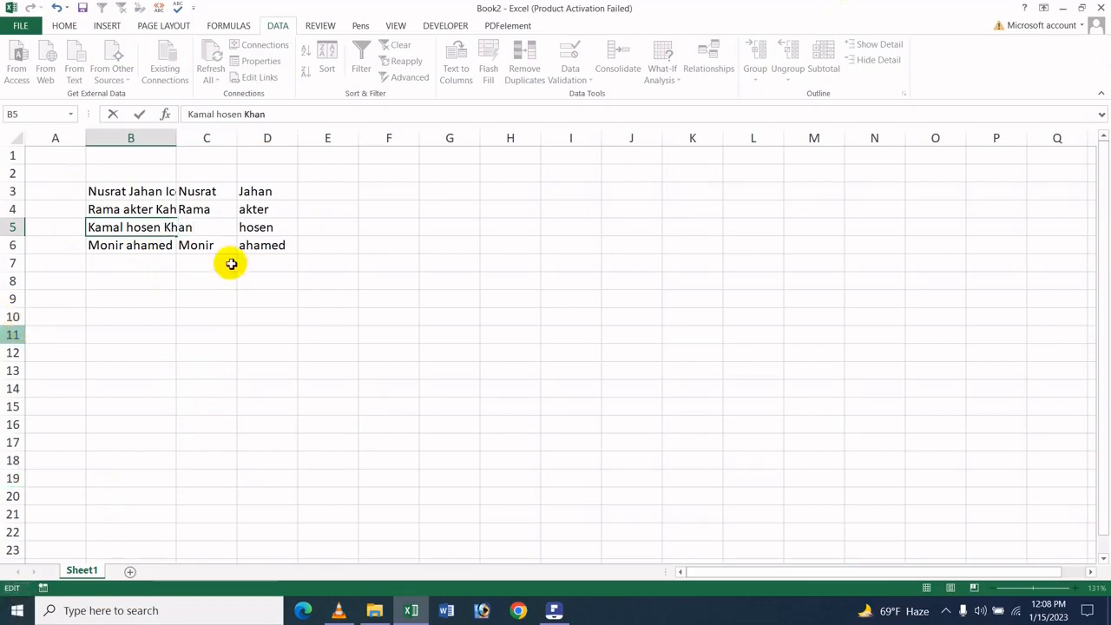
left_click(167, 280)
Append a third name to the full name in cell B6 and widen column B to fit the complete names
double_click(159, 246)
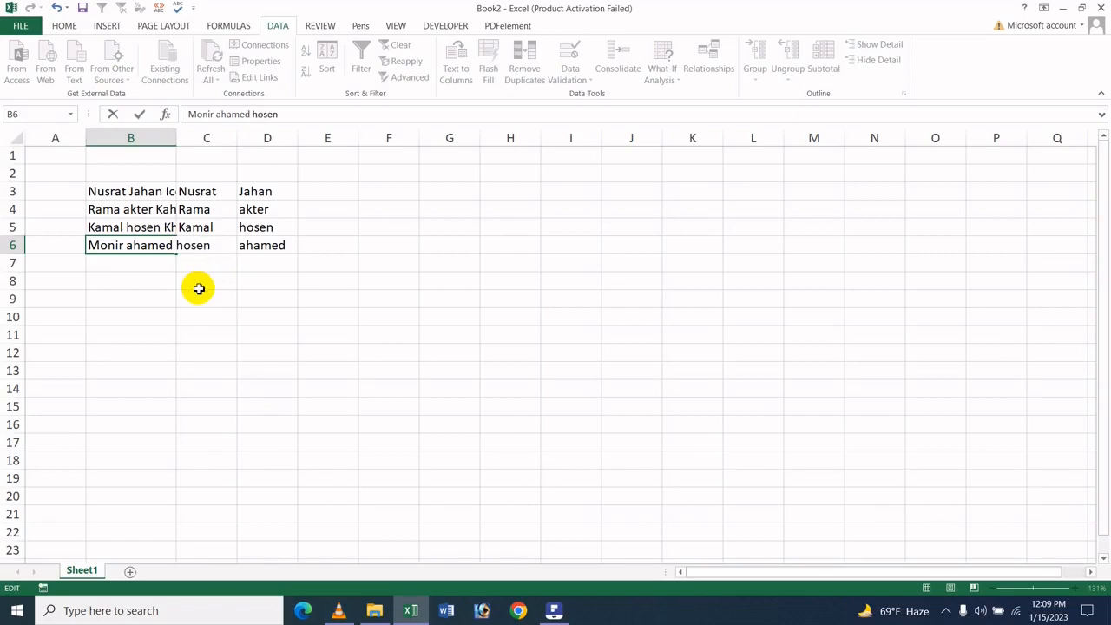
left_click(199, 289)
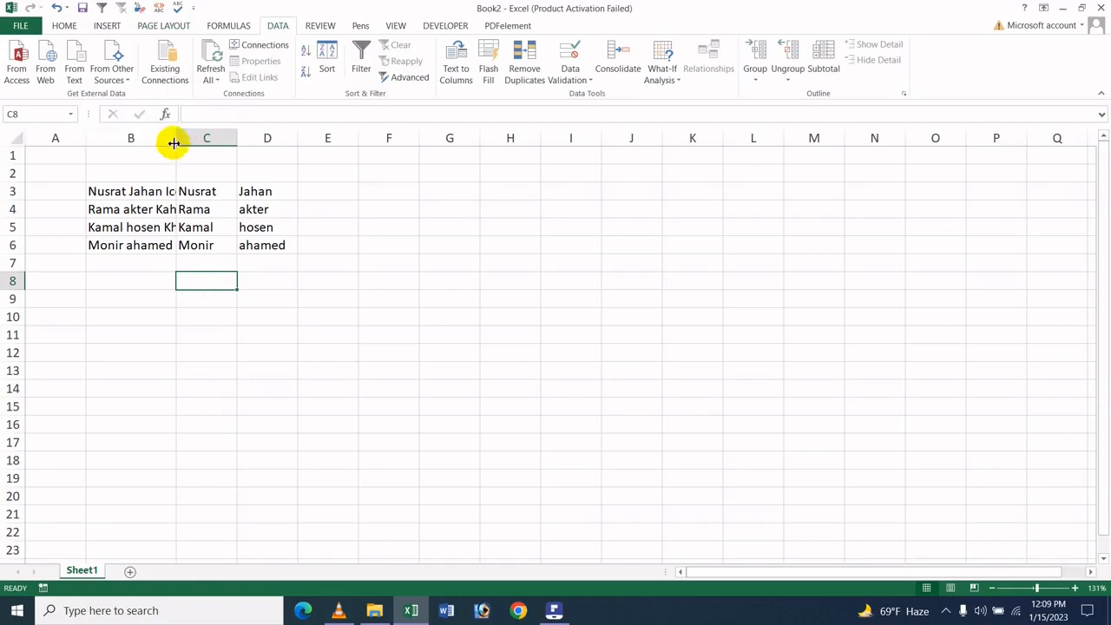
left_click_drag(178, 136, 216, 137)
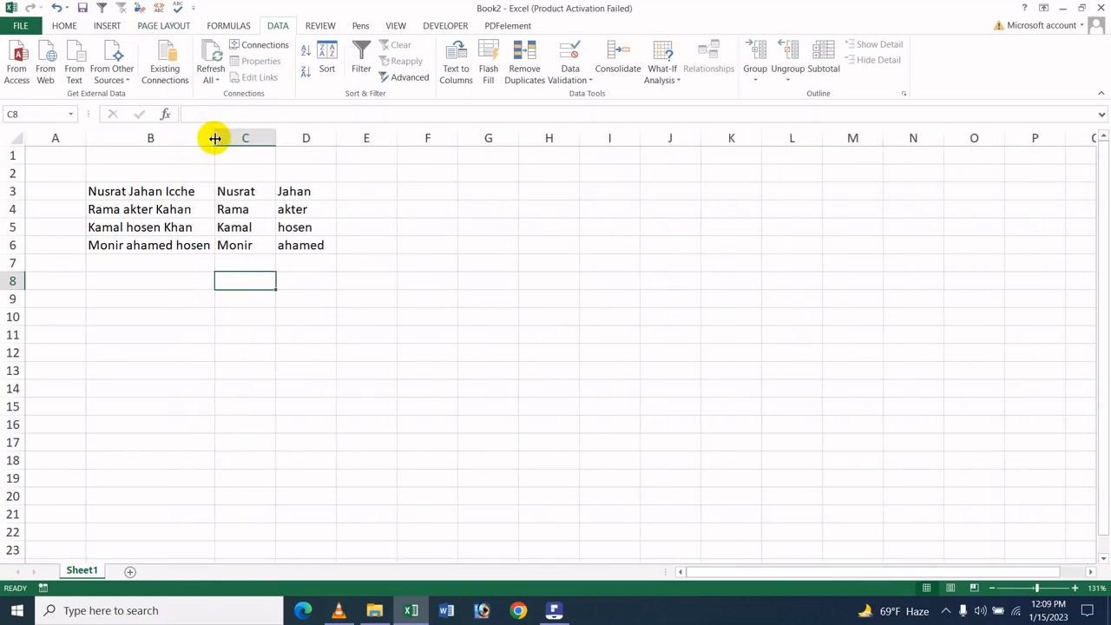
left_click(351, 313)
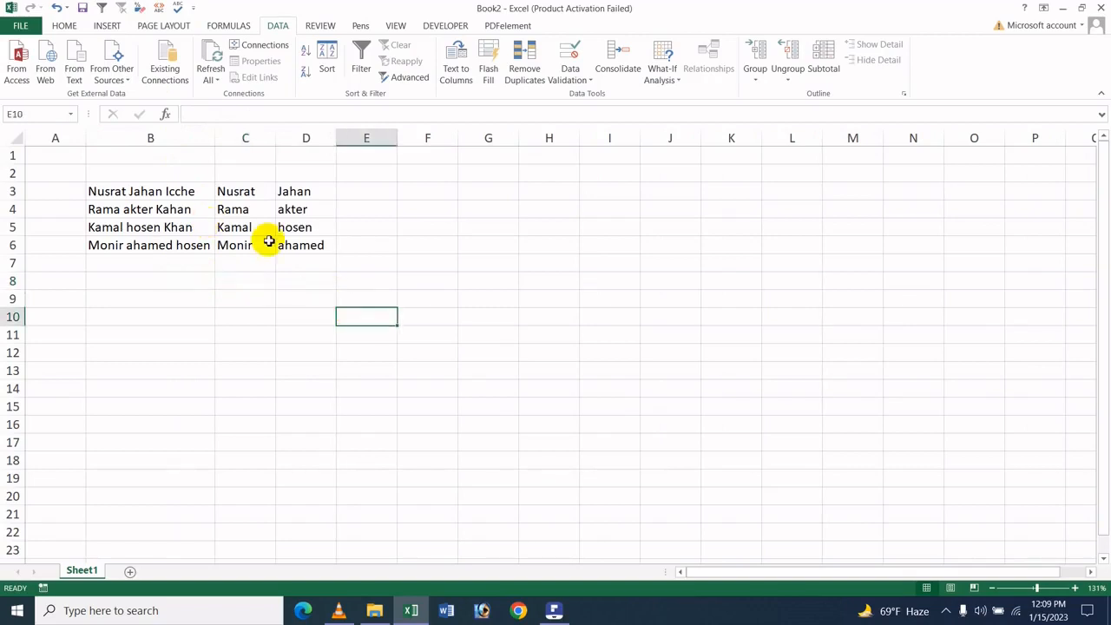
left_click(304, 262)
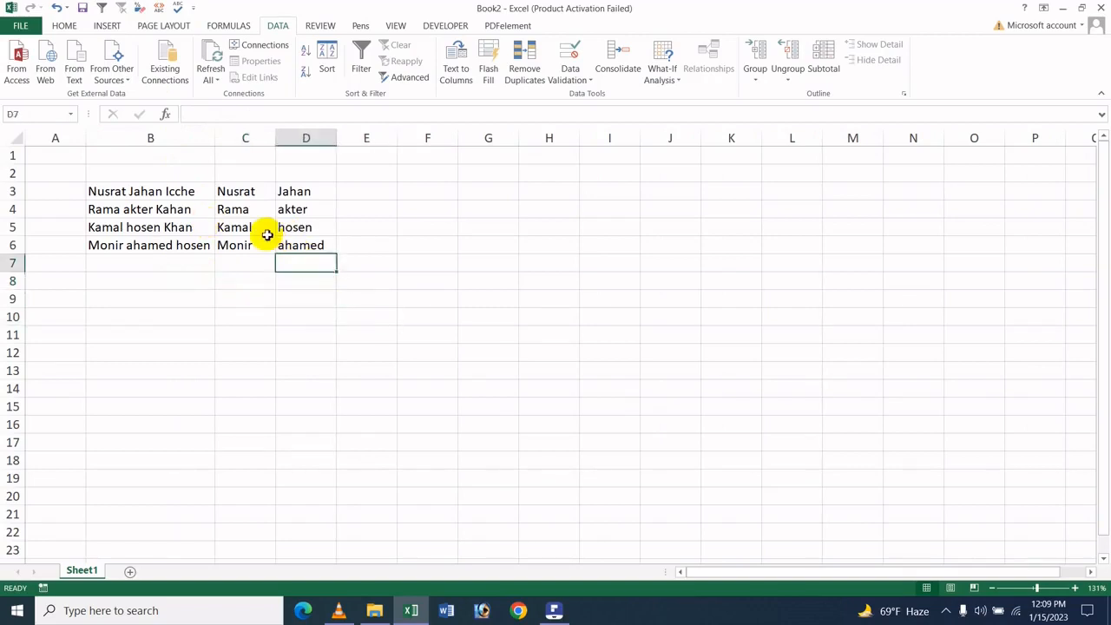
Enter the third name of the person in B3 into cell E3 as the Flash Fill example
left_click(175, 193)
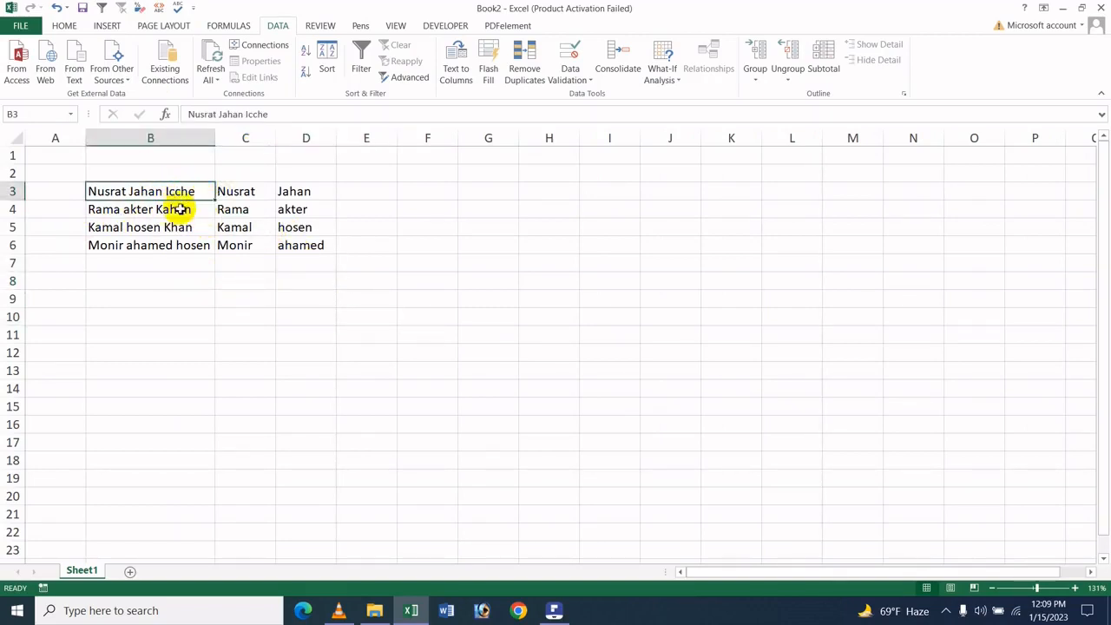
left_click(178, 209)
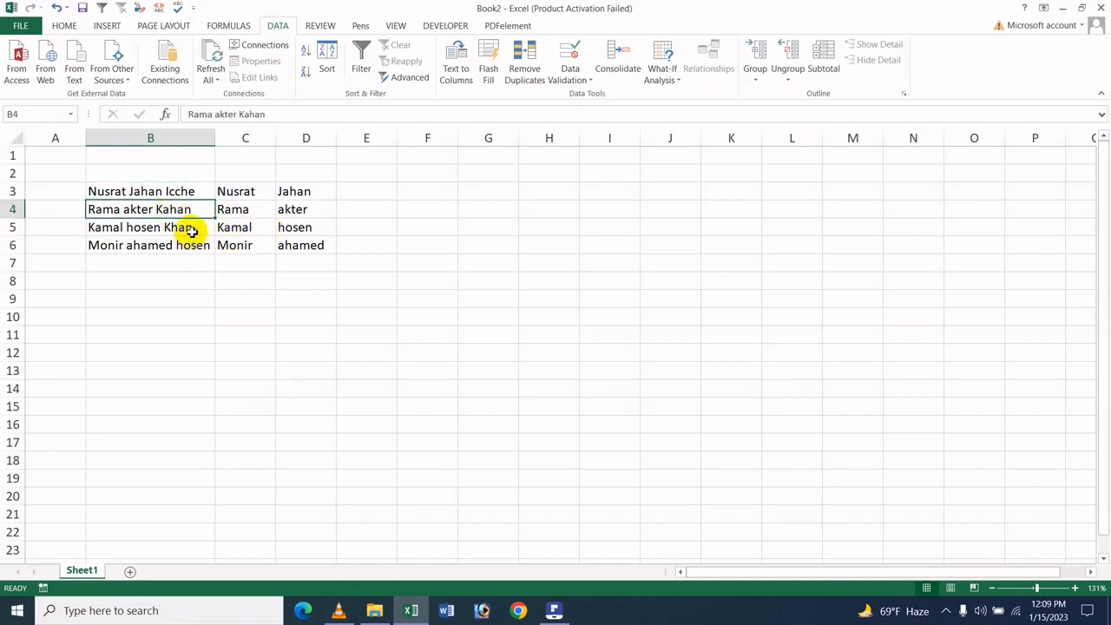
left_click(190, 242)
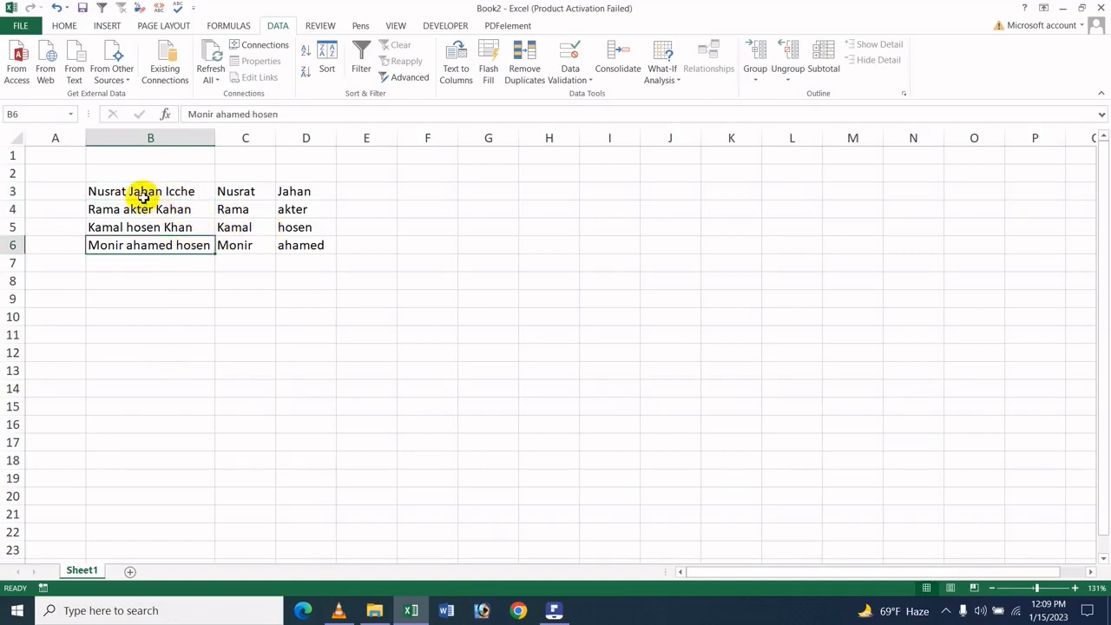
left_click(374, 193)
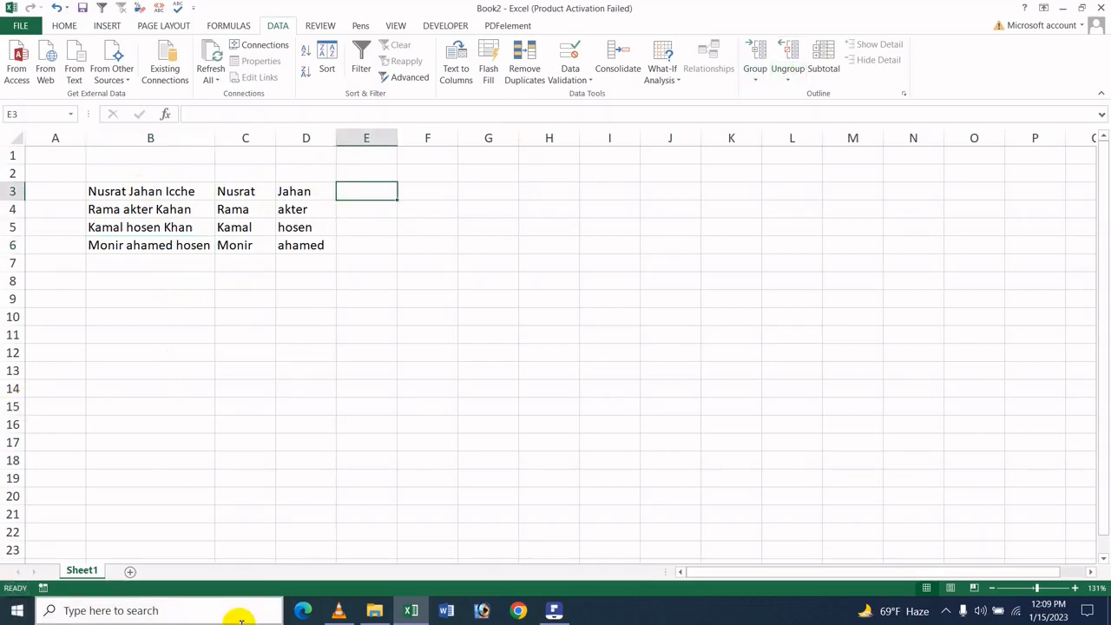
type("Icch")
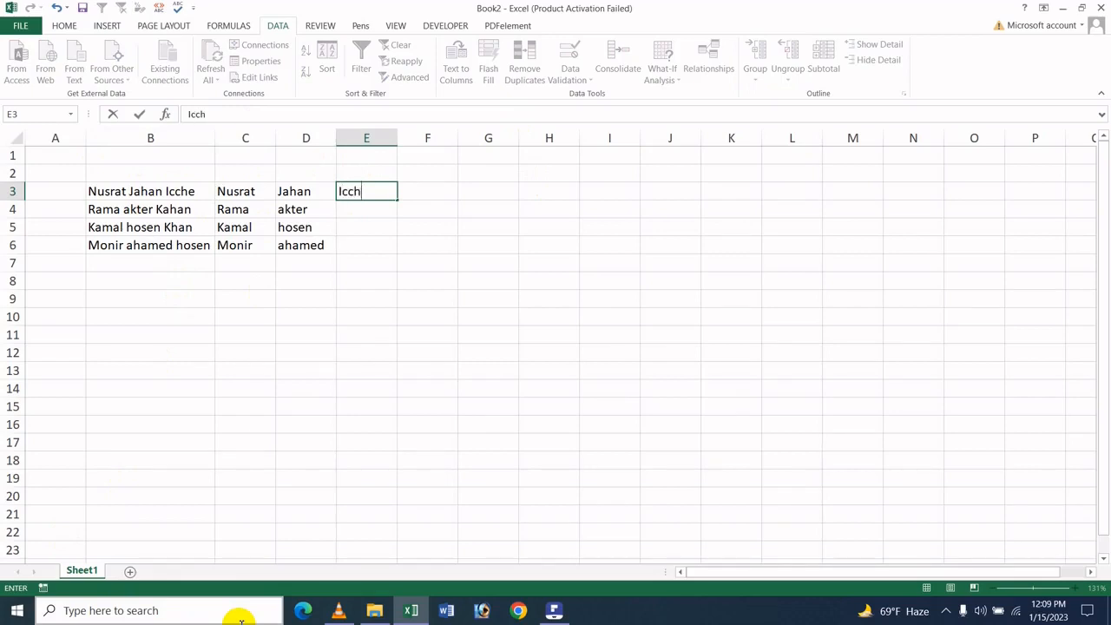
type("e")
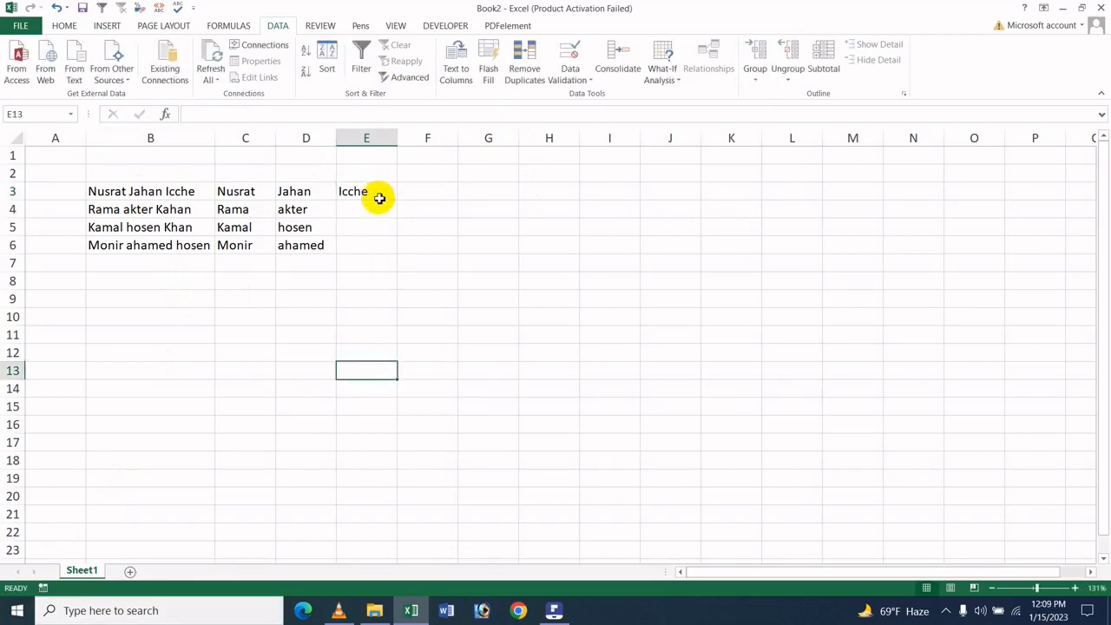
Flash Fill the range E3:E6 with the third names from column B, using E3 as the pattern
left_click_drag(380, 198, 360, 243)
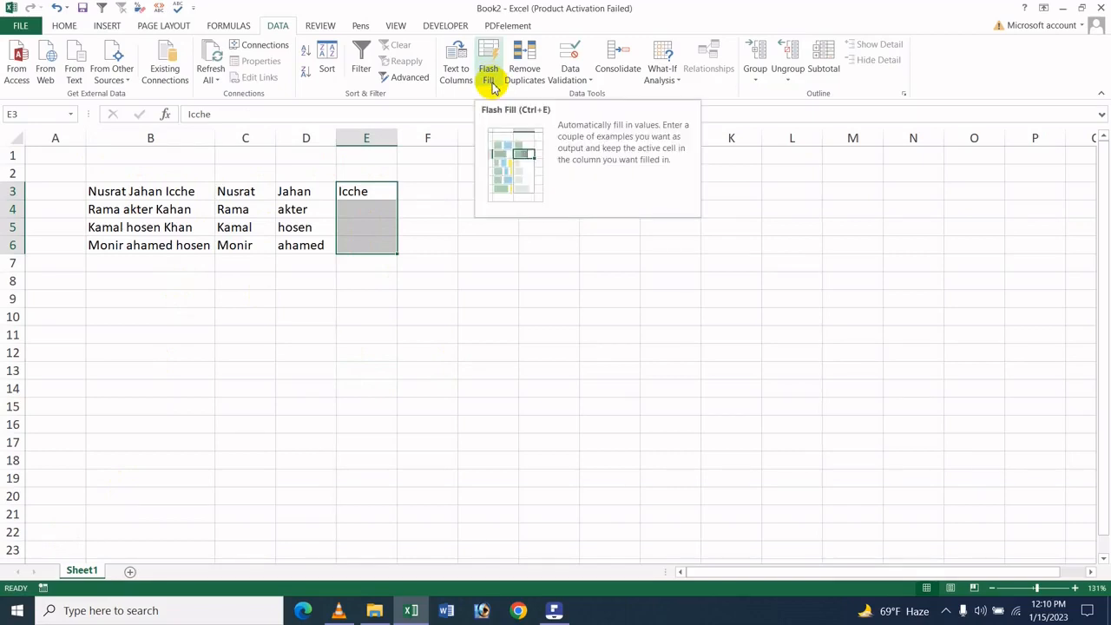
left_click(491, 85)
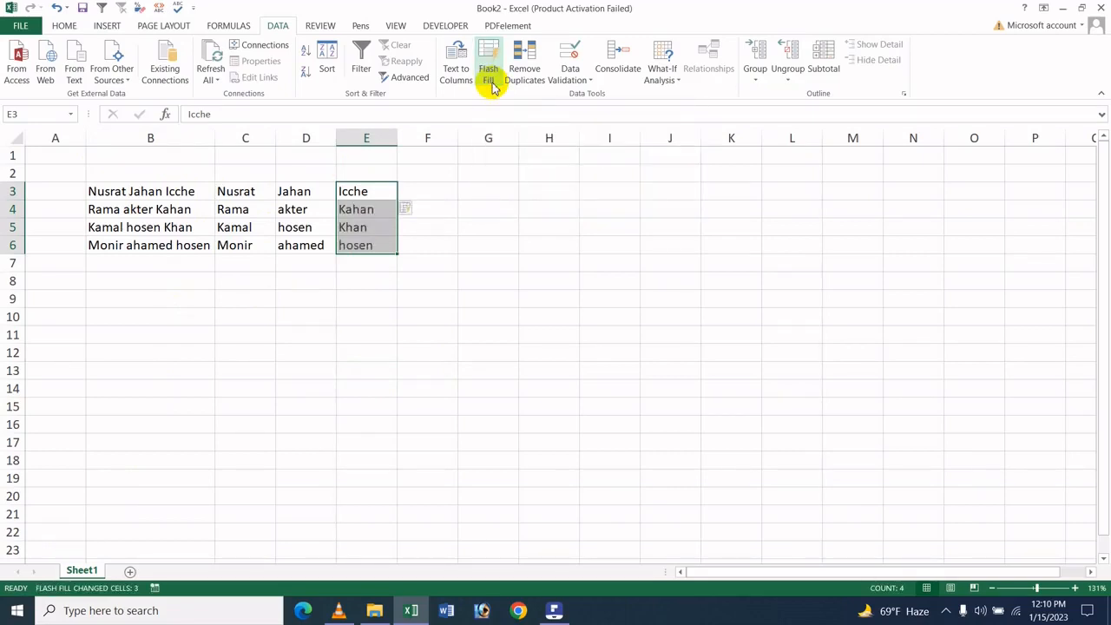
left_click(426, 197)
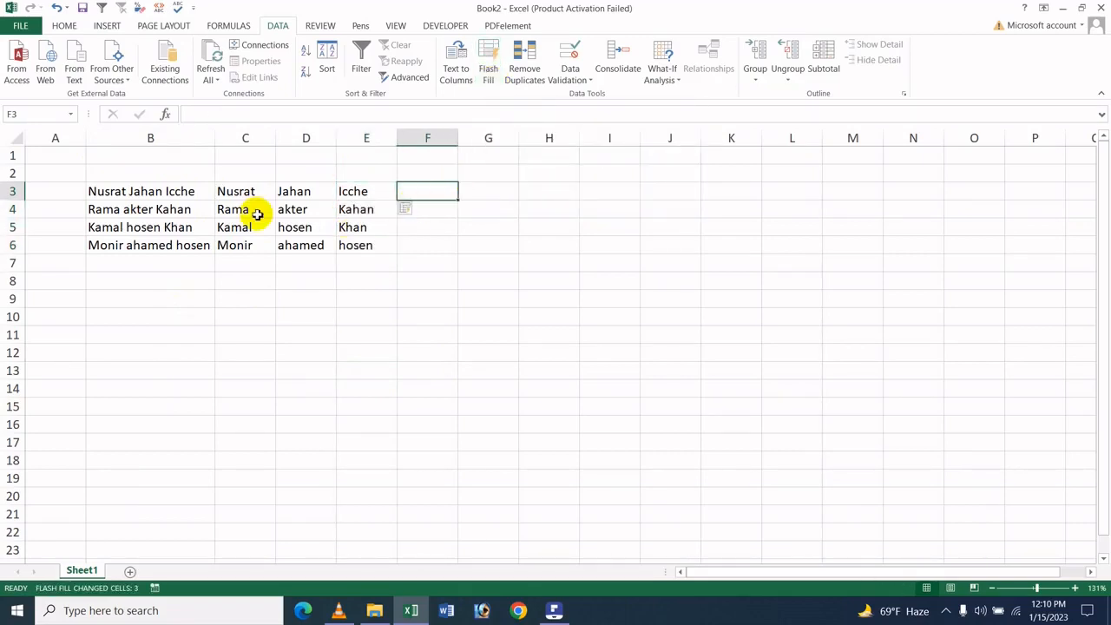
Correct the spelling of the third name in cell E4 by removing its first letter "a"
left_click(374, 209)
left_click(363, 243)
left_click(367, 211)
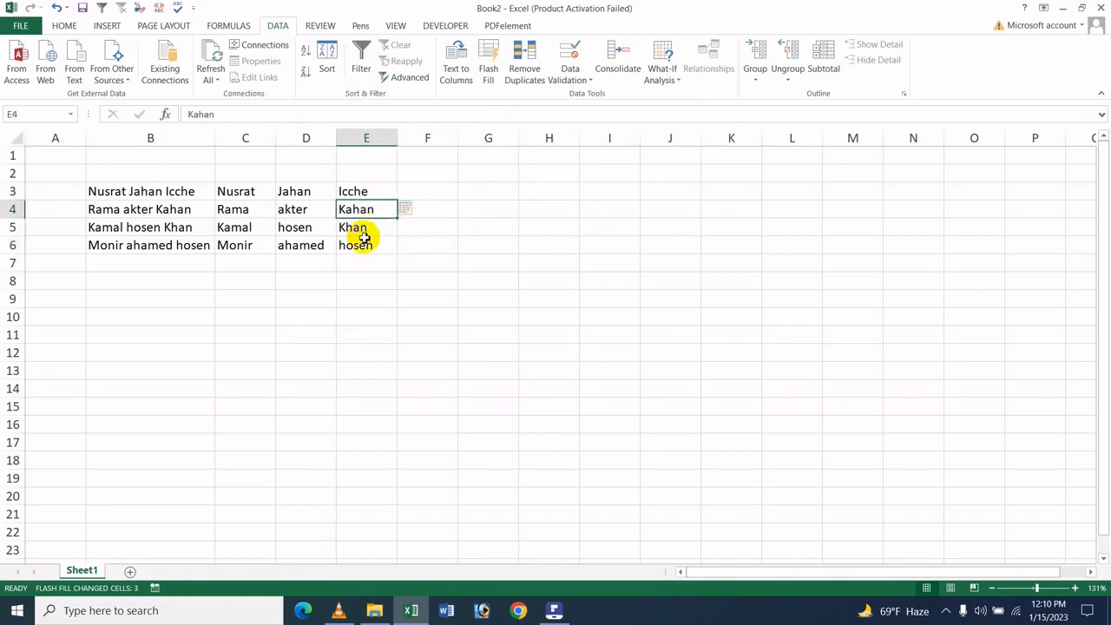
left_click(385, 228)
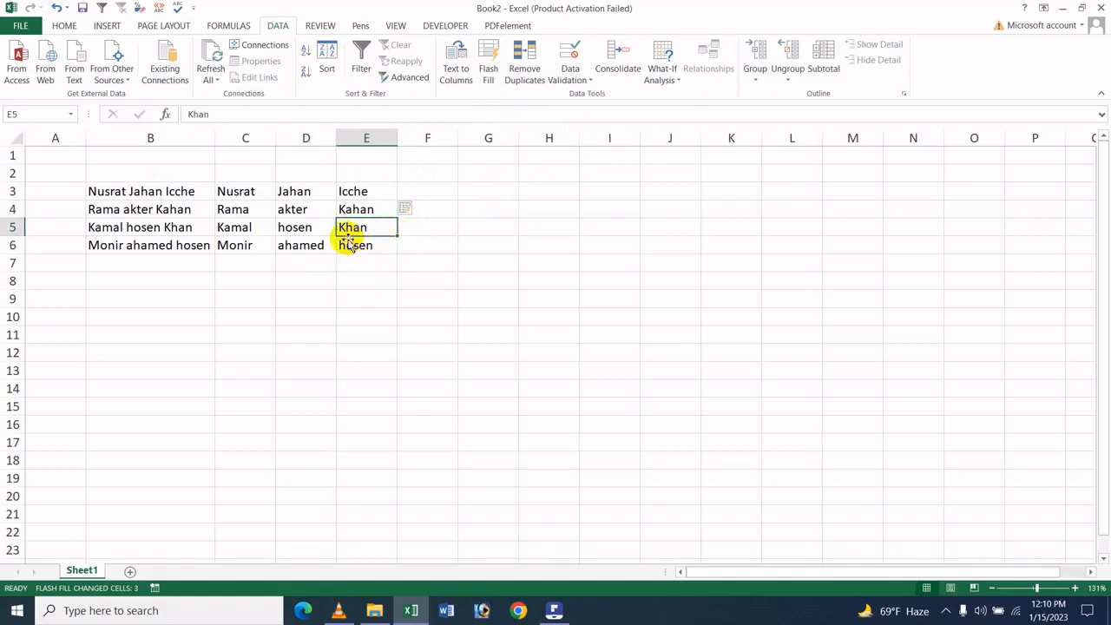
left_click(360, 209)
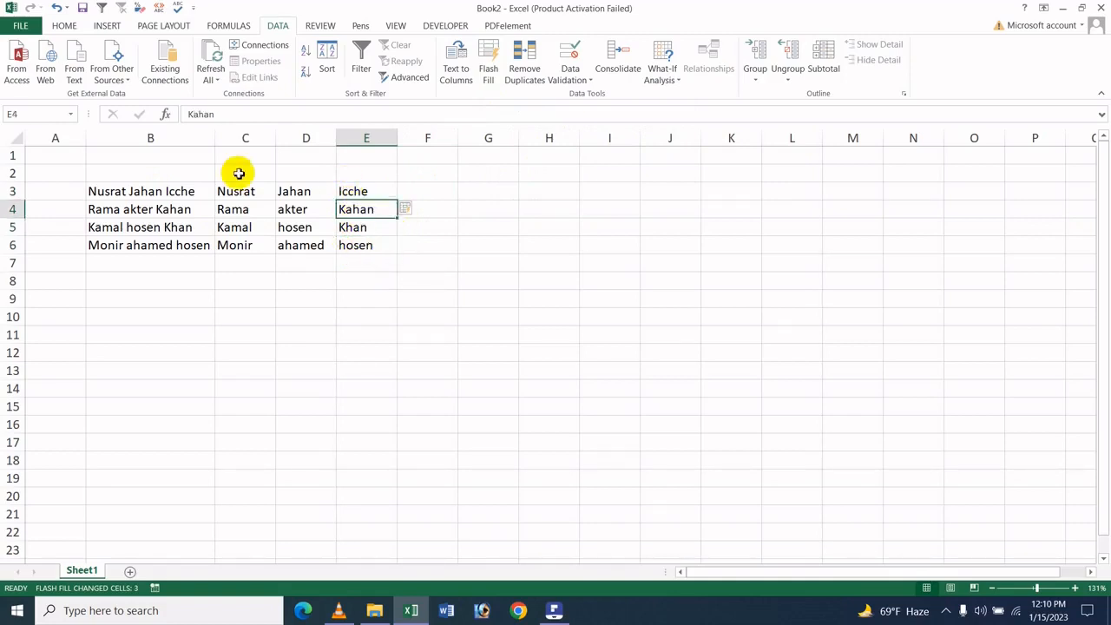
left_click(199, 116)
key("BackSpace")
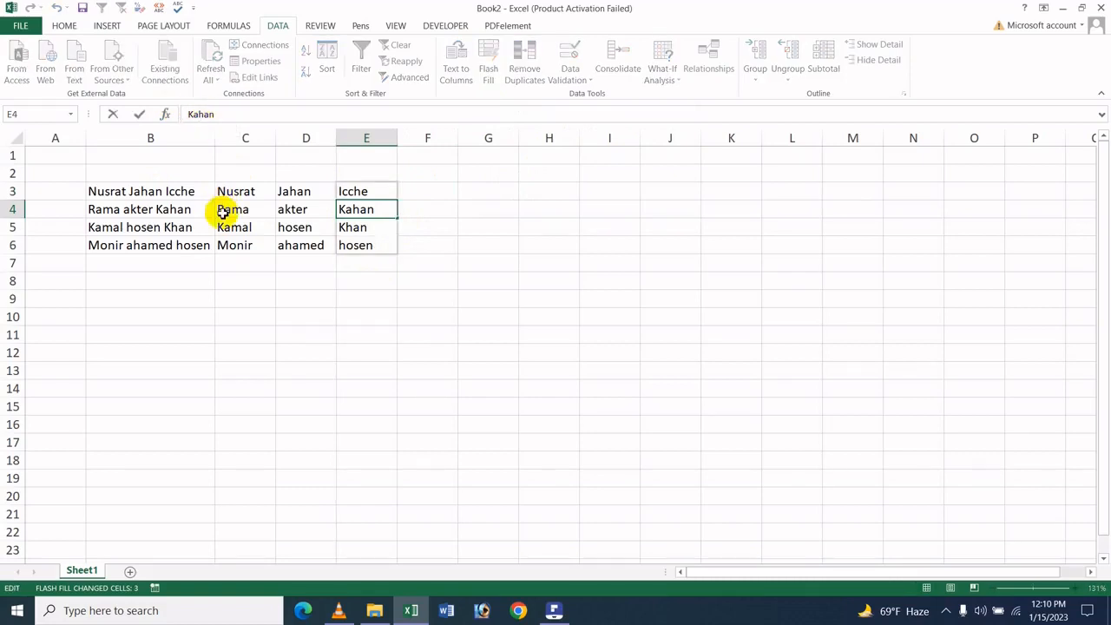
left_click(439, 216)
Remove the extra leading "M" from the third name in cell E6
left_click(351, 247)
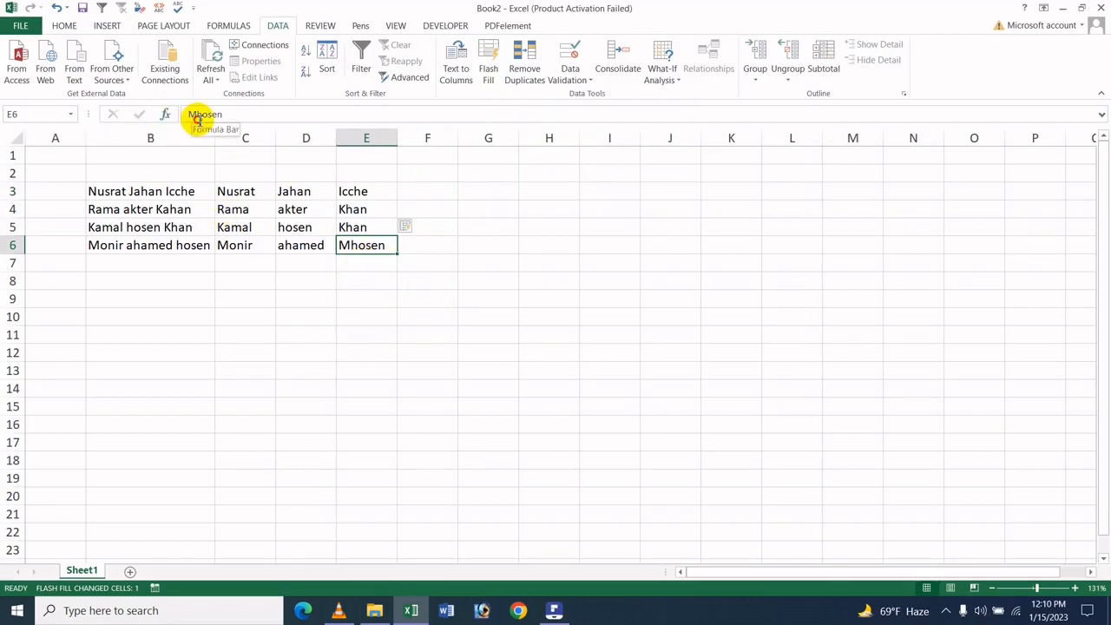
left_click_drag(196, 116, 179, 114)
key("Delete")
left_click(488, 265)
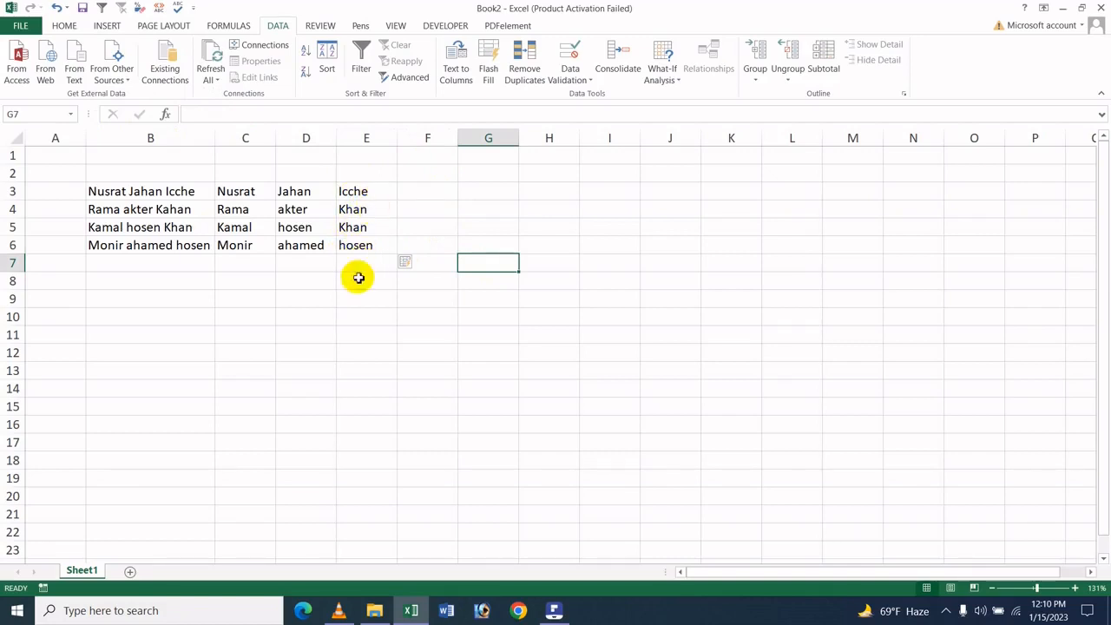
left_click(350, 210)
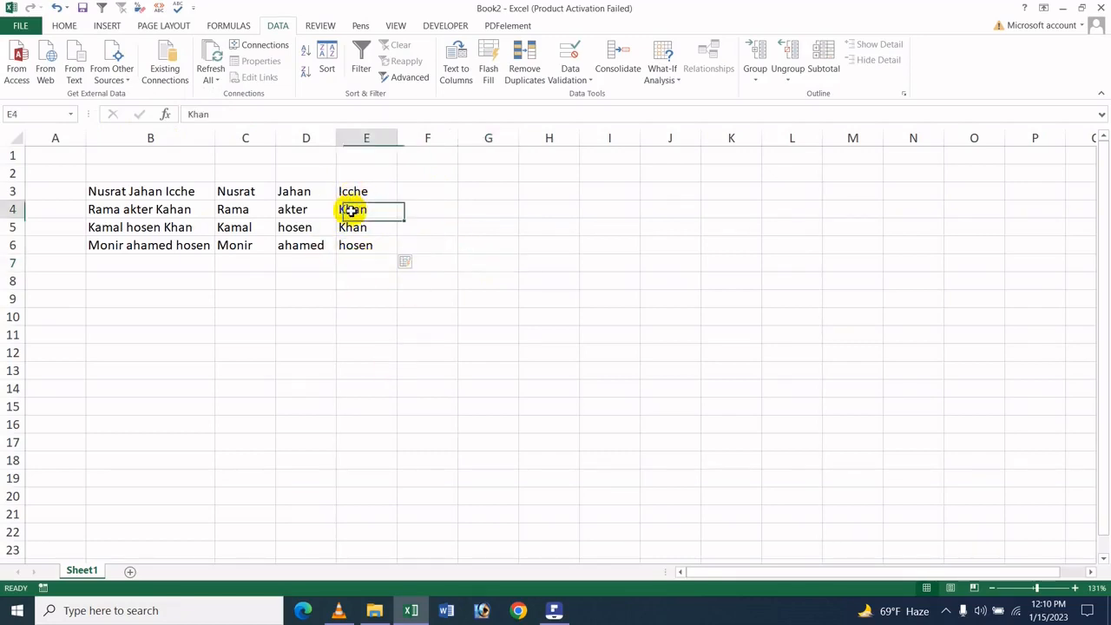
left_click(358, 189)
left_click(360, 209)
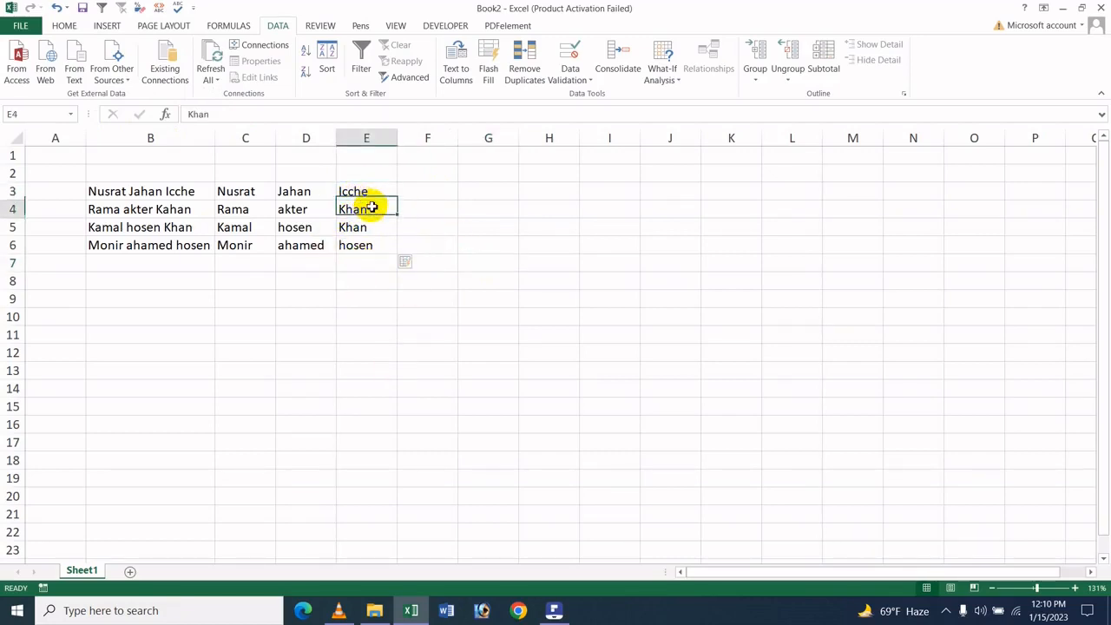
left_click(359, 254)
Append ",ams" and a phone number to the full name in cell B3, and fit column B's width to its contents
left_click(432, 191)
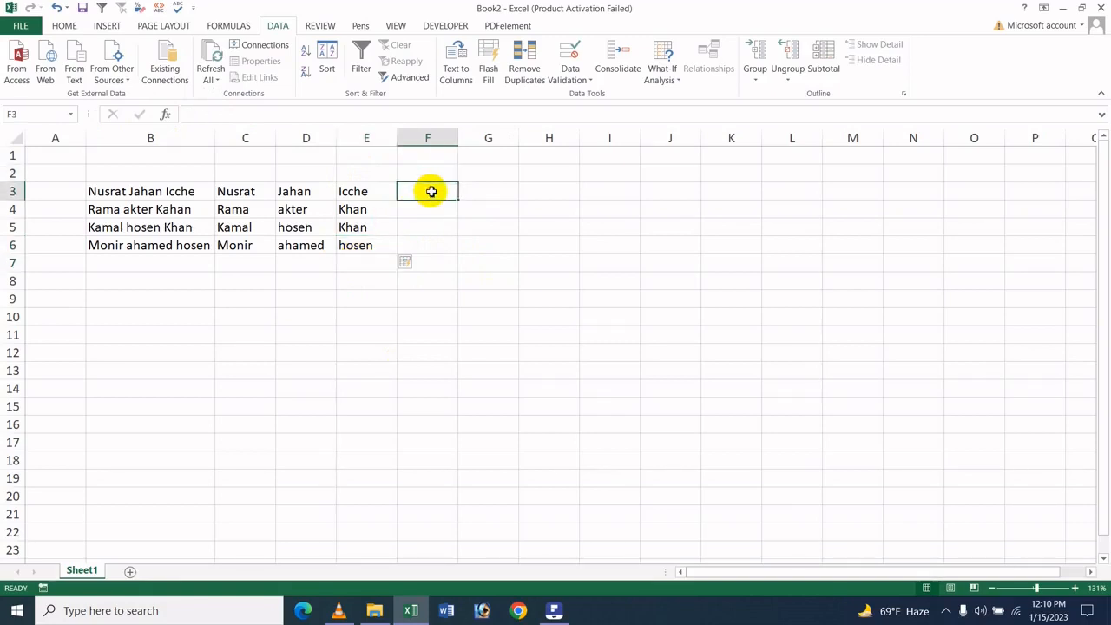
left_click(186, 191)
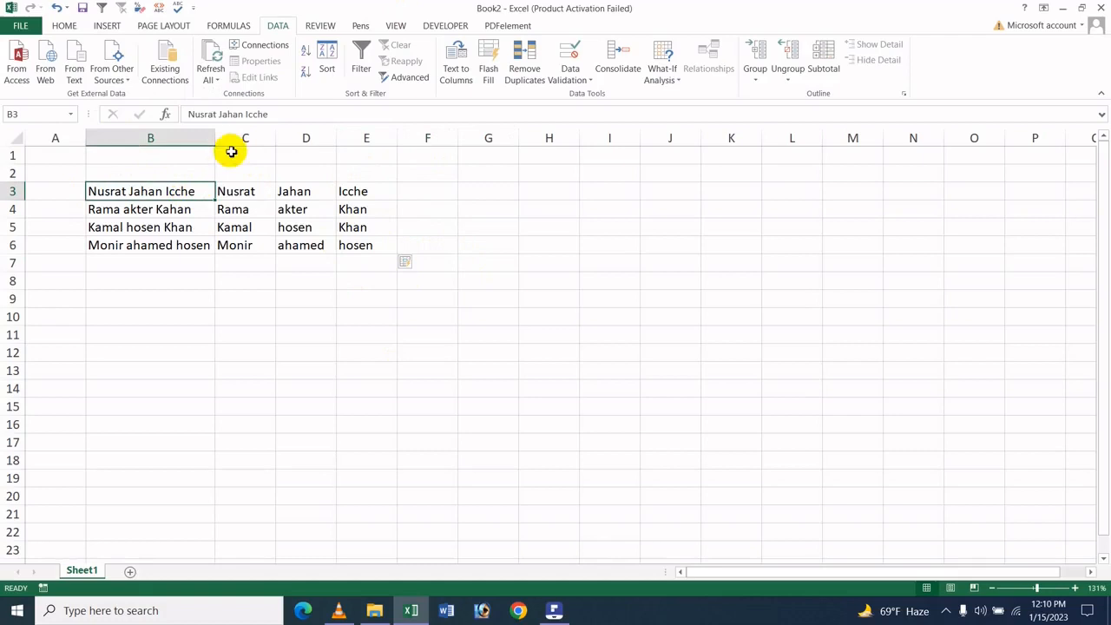
left_click(305, 119)
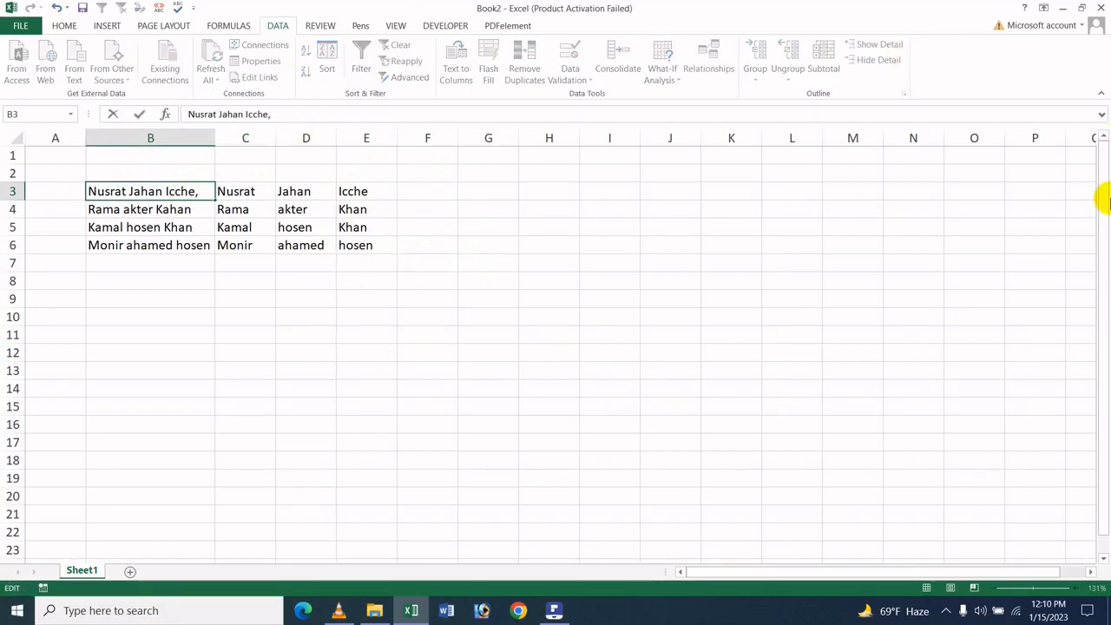
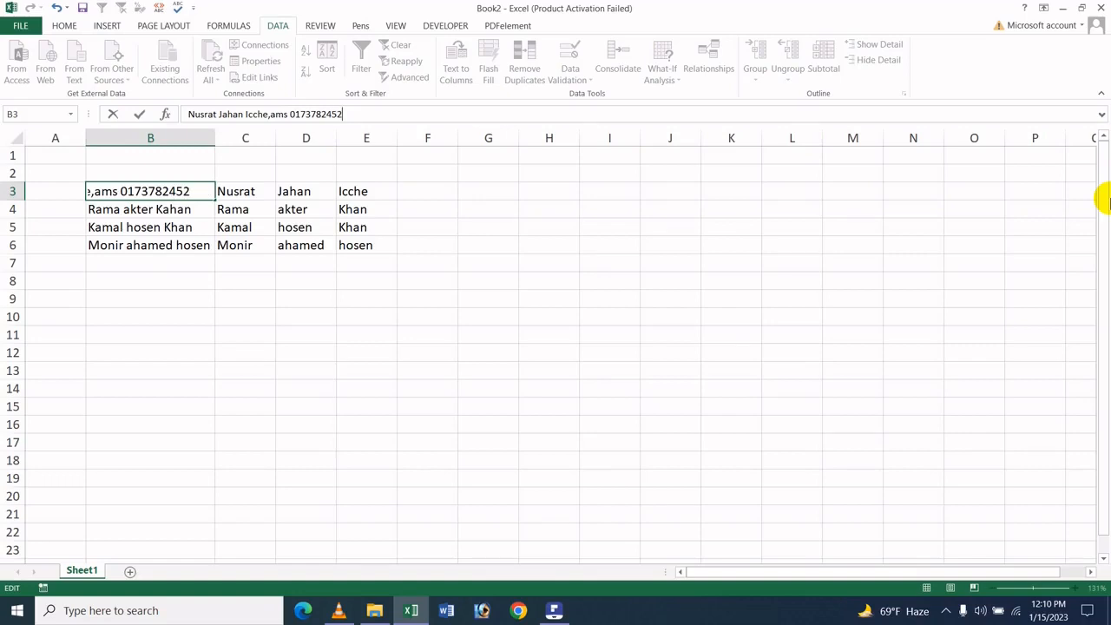
key("Return")
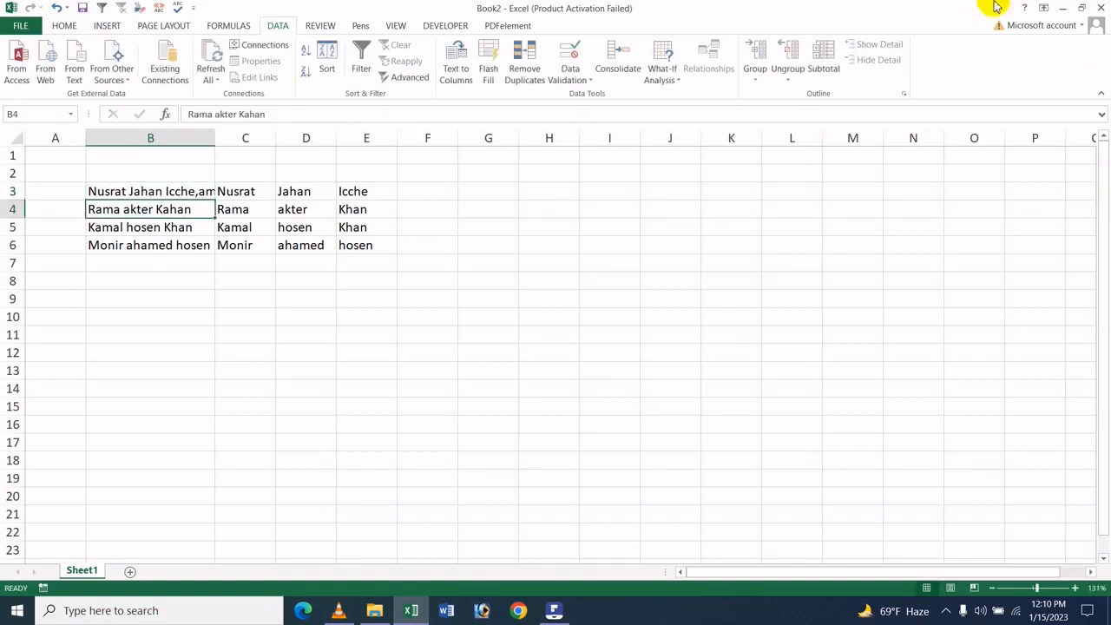
left_click(189, 196)
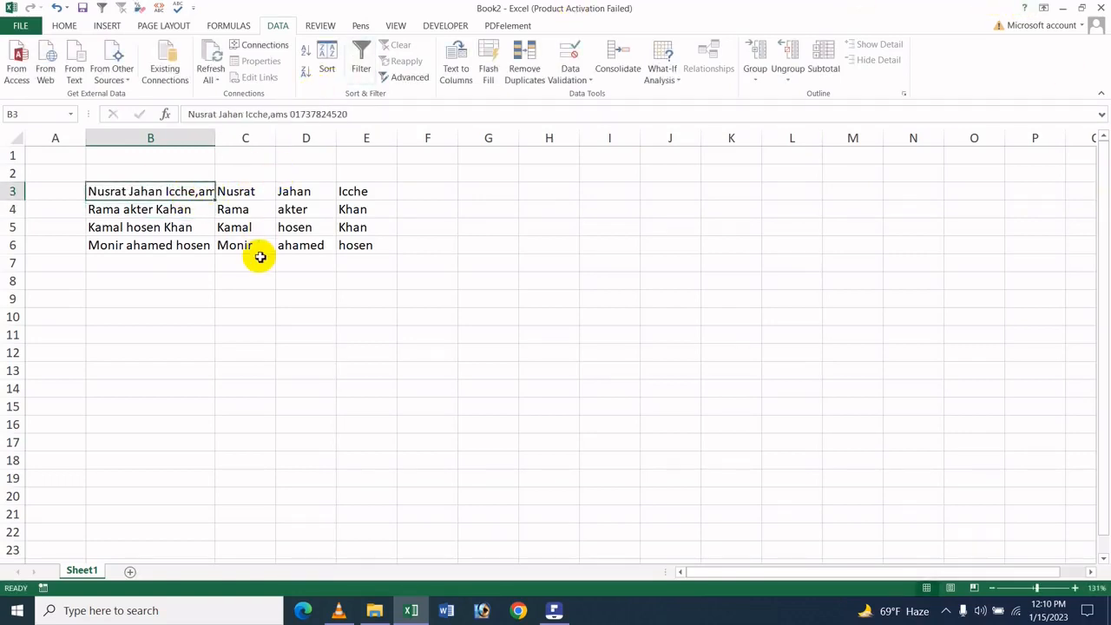
double_click(217, 131)
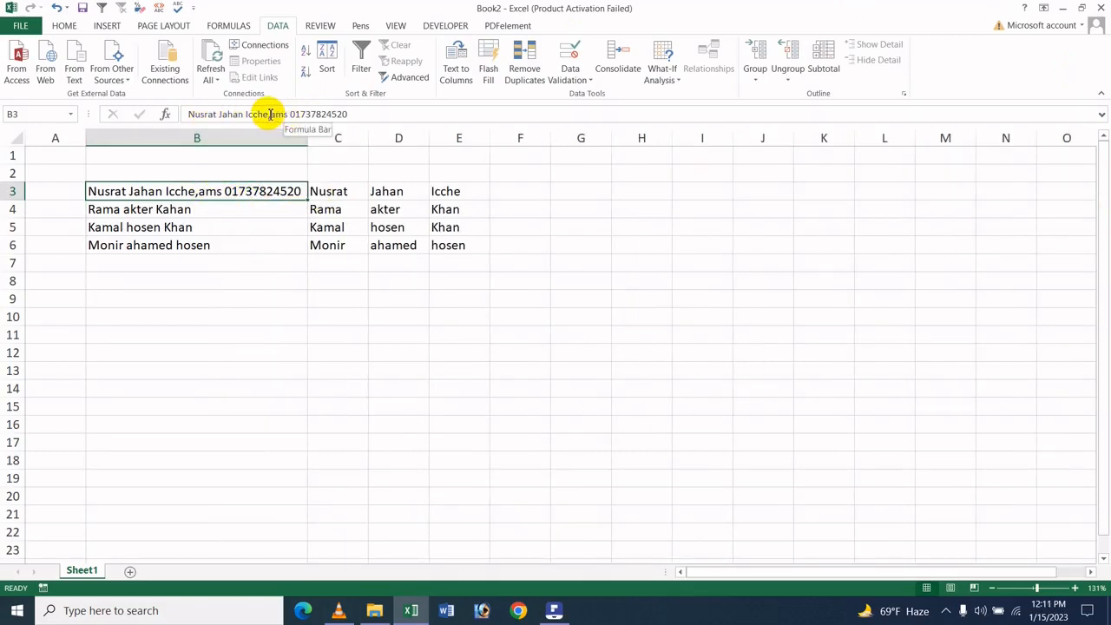
Copy the ",ams" text with its phone number from B3 and append it to the name in B4
left_click_drag(270, 114, 374, 114)
key("ctrl+c")
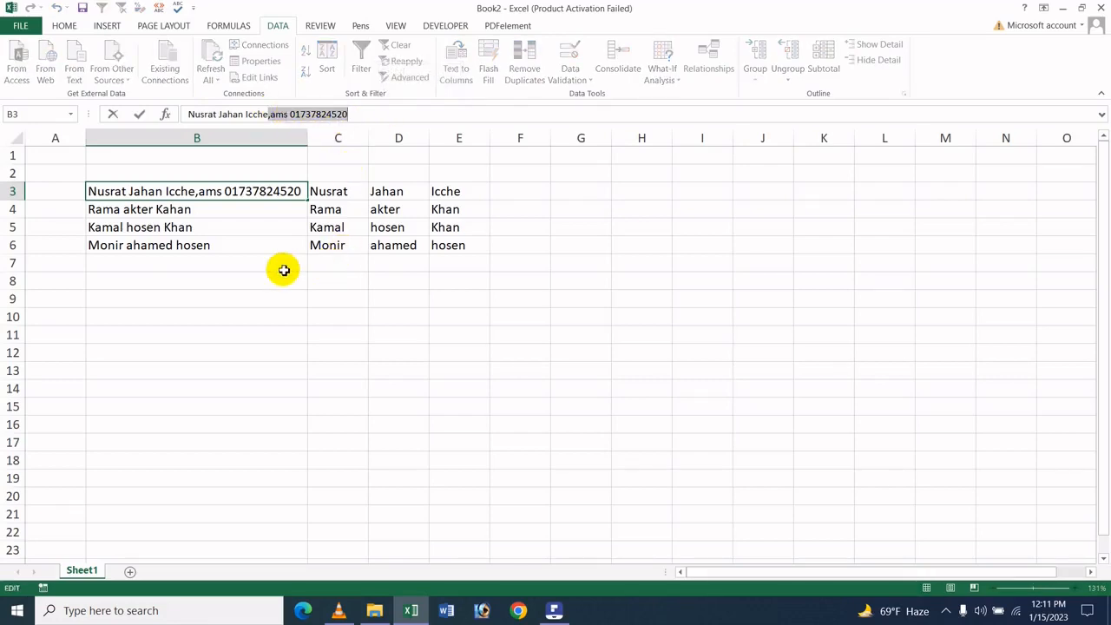
left_click(284, 270)
double_click(216, 208)
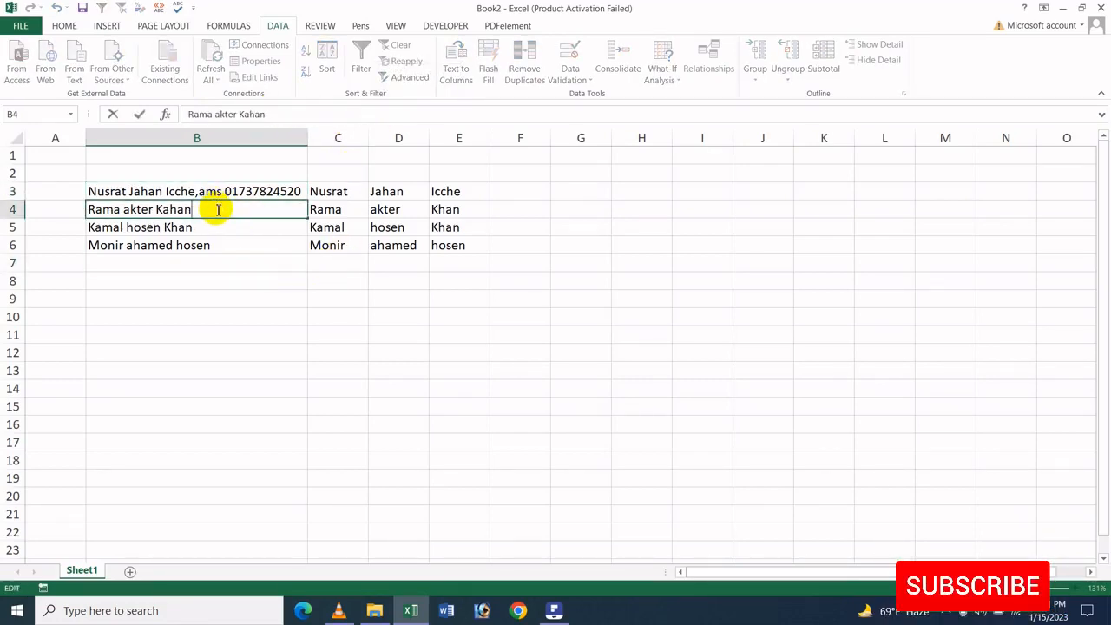
key("ctrl+v")
left_click(230, 284)
Append the copied ",ams" and phone number text to the names in B5 and B6, and refit column B's width
double_click(226, 236)
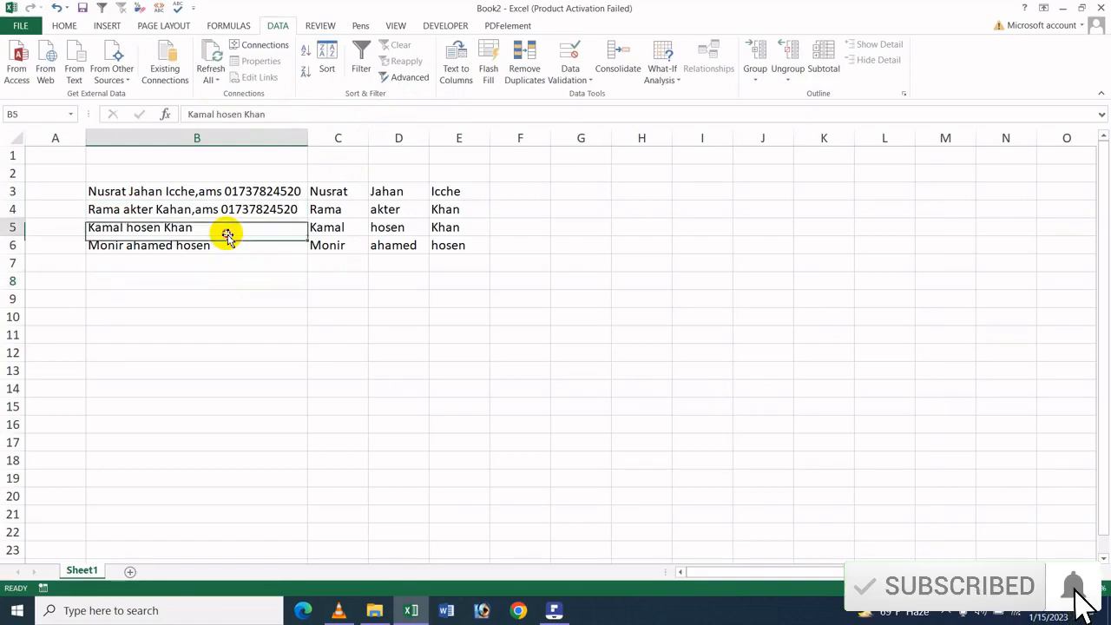
double_click(228, 227)
key("ctrl+v")
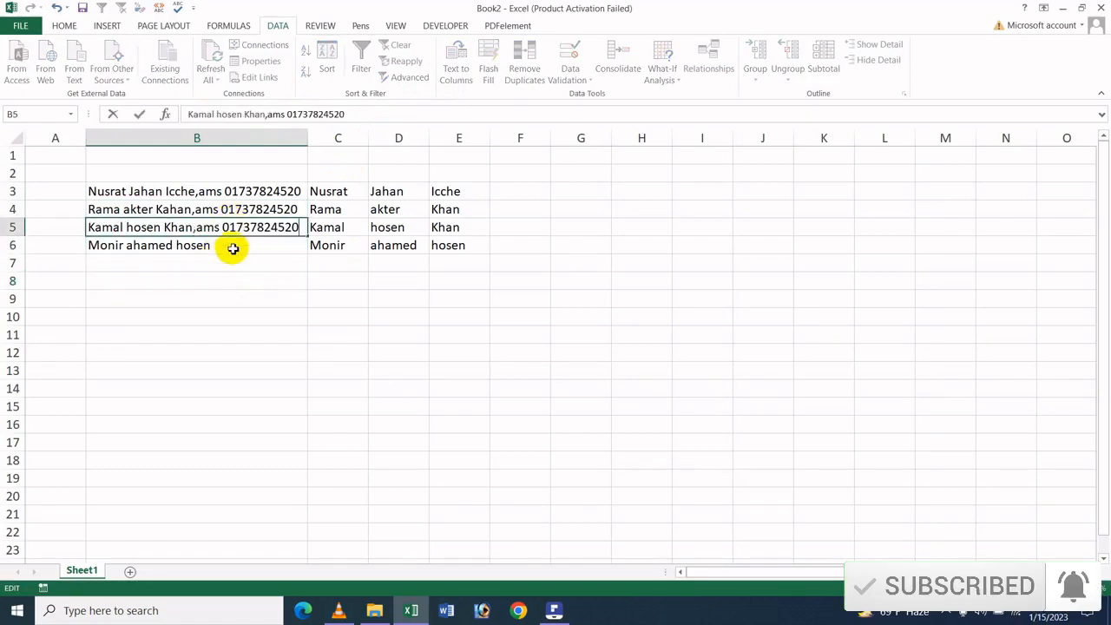
double_click(233, 247)
key("ctrl+v")
left_click(286, 298)
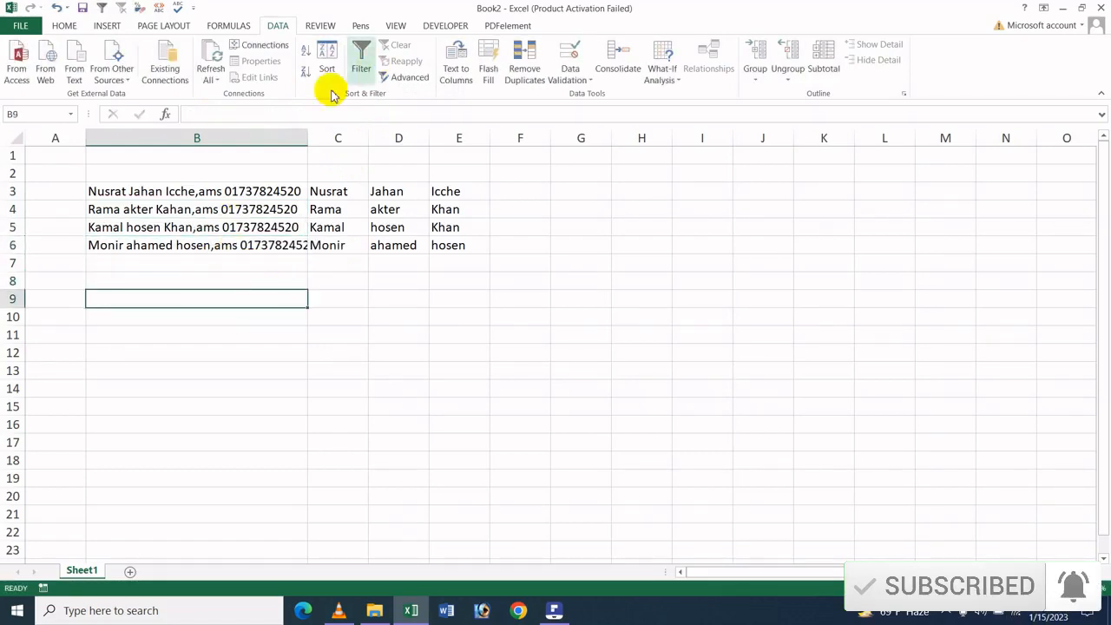
double_click(312, 137)
left_click(346, 313)
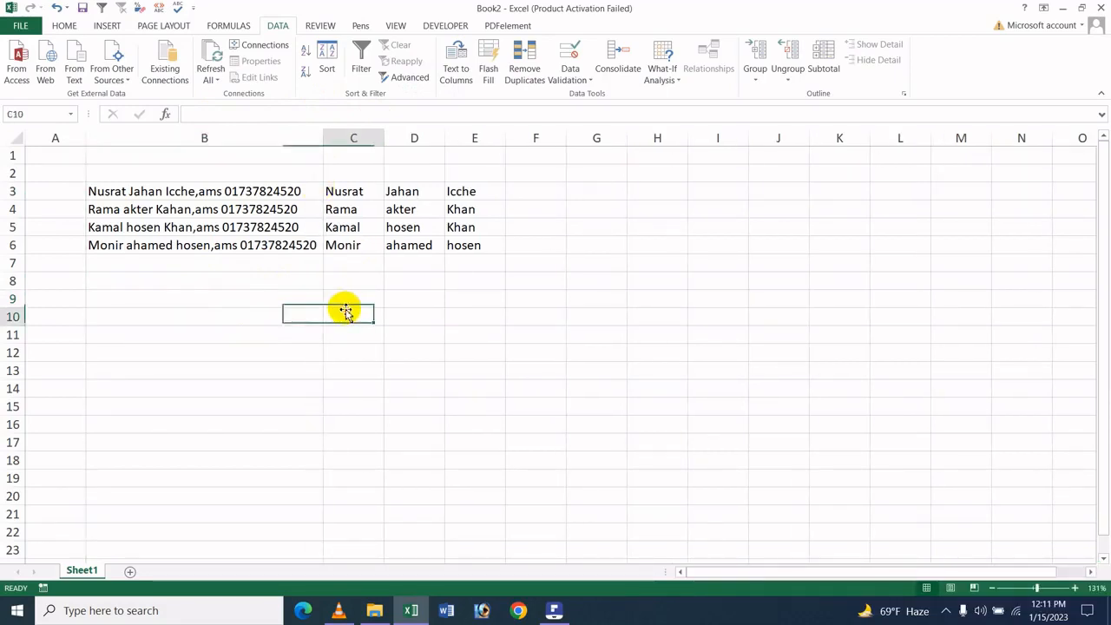
Enter "ams" in cell F3 as the Flash Fill example for the text after the comma in column B
left_click(258, 187)
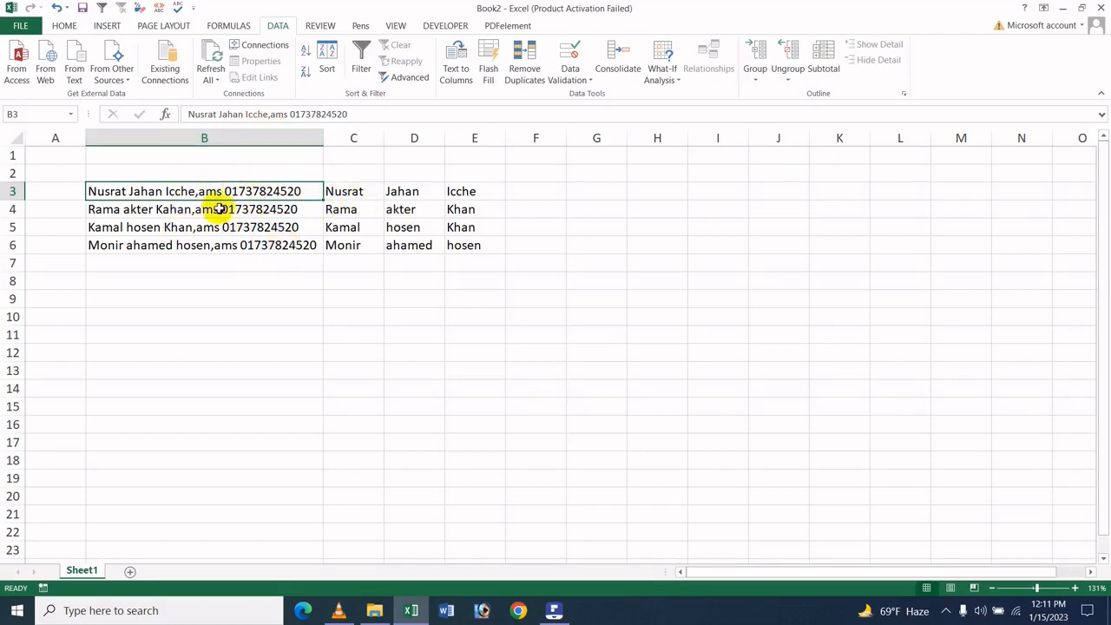
left_click(539, 191)
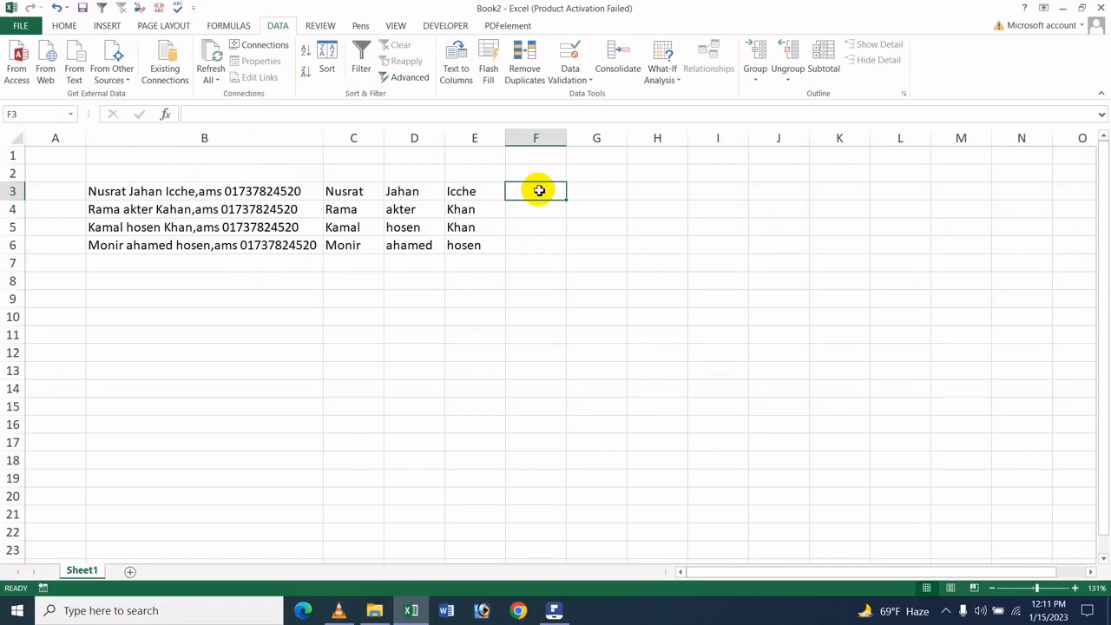
type("ams")
left_click(600, 226)
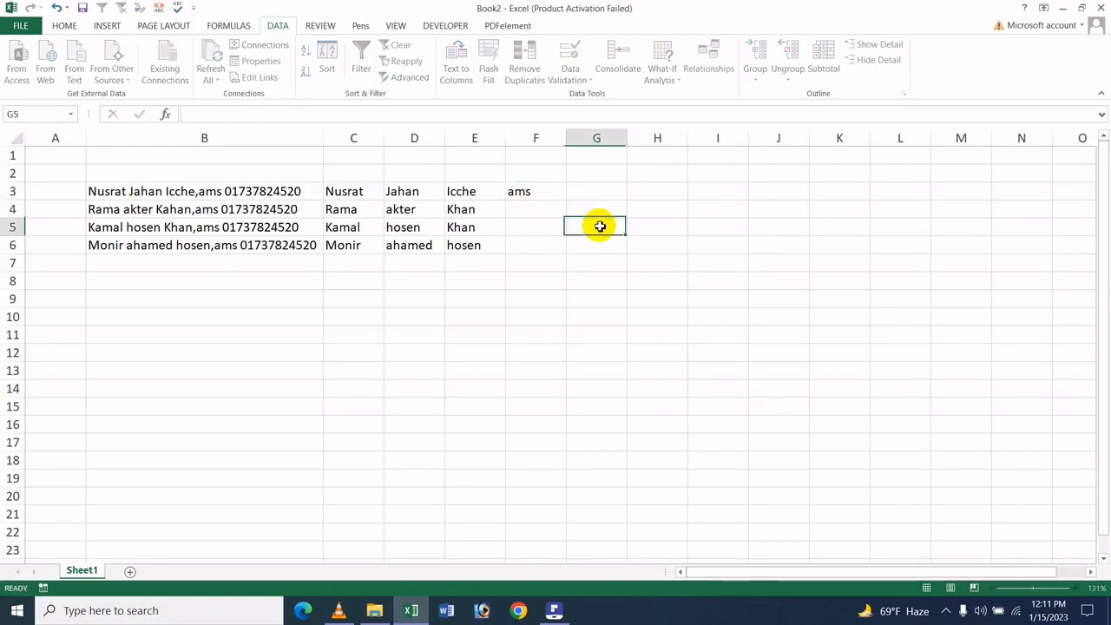
Flash Fill the range F3:F6 from column B, using the "ams" entry in F3 as the pattern
left_click_drag(526, 189, 528, 245)
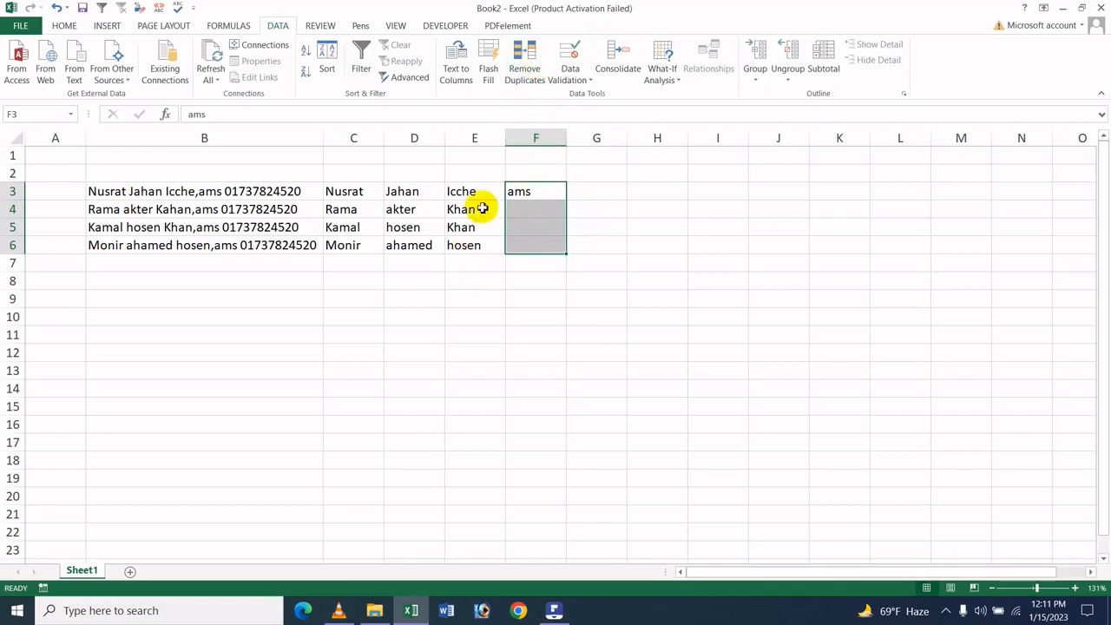
left_click(67, 26)
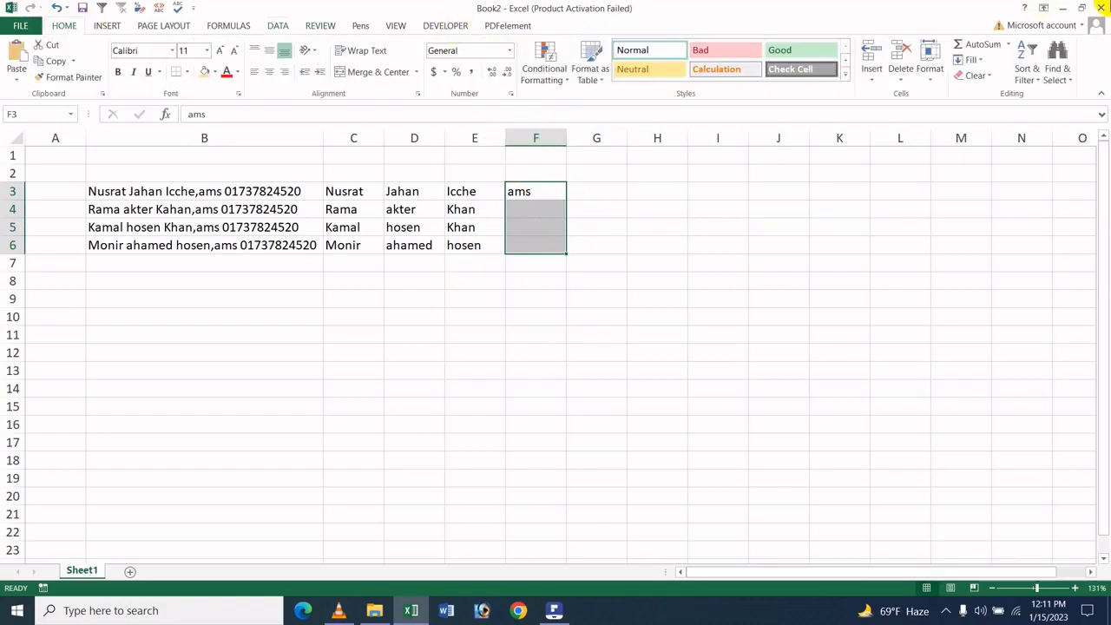
left_click(973, 59)
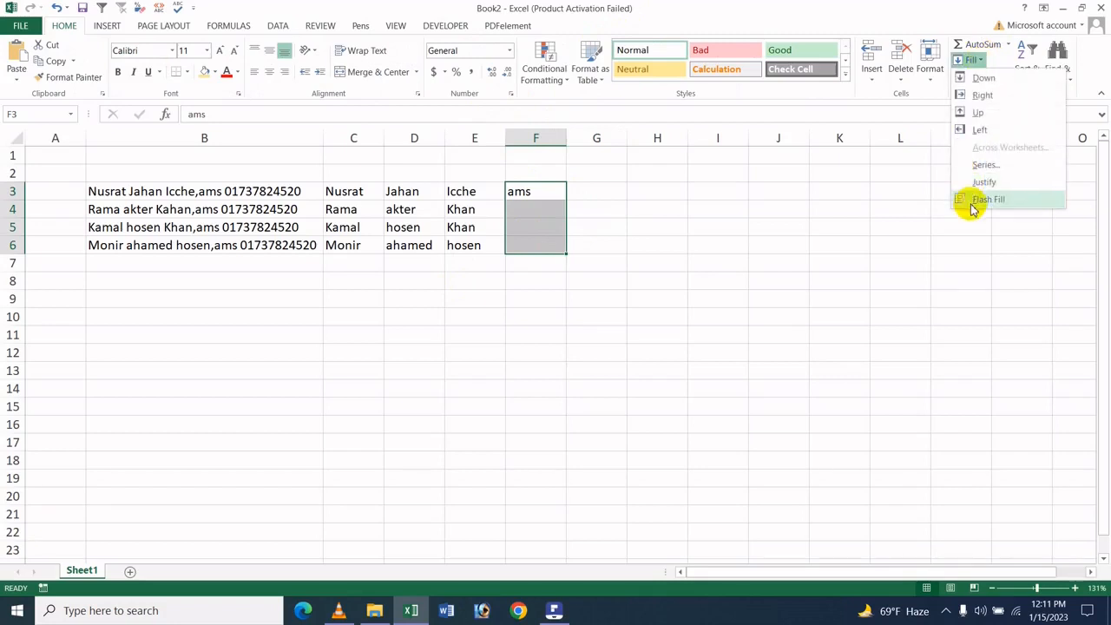
left_click(970, 199)
left_click(620, 280)
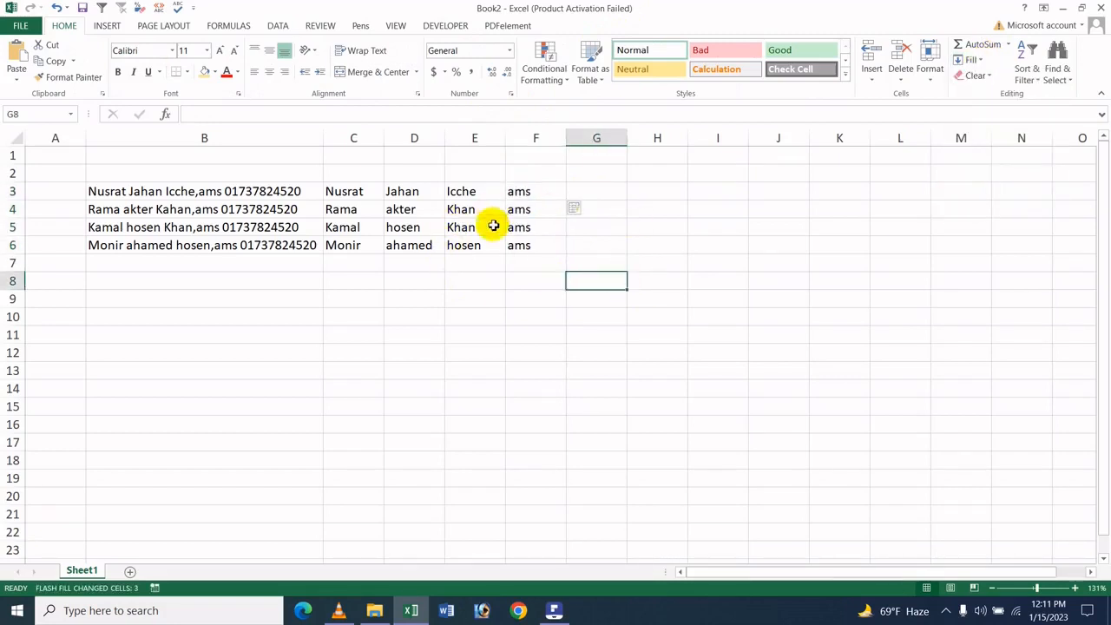
left_click(524, 192)
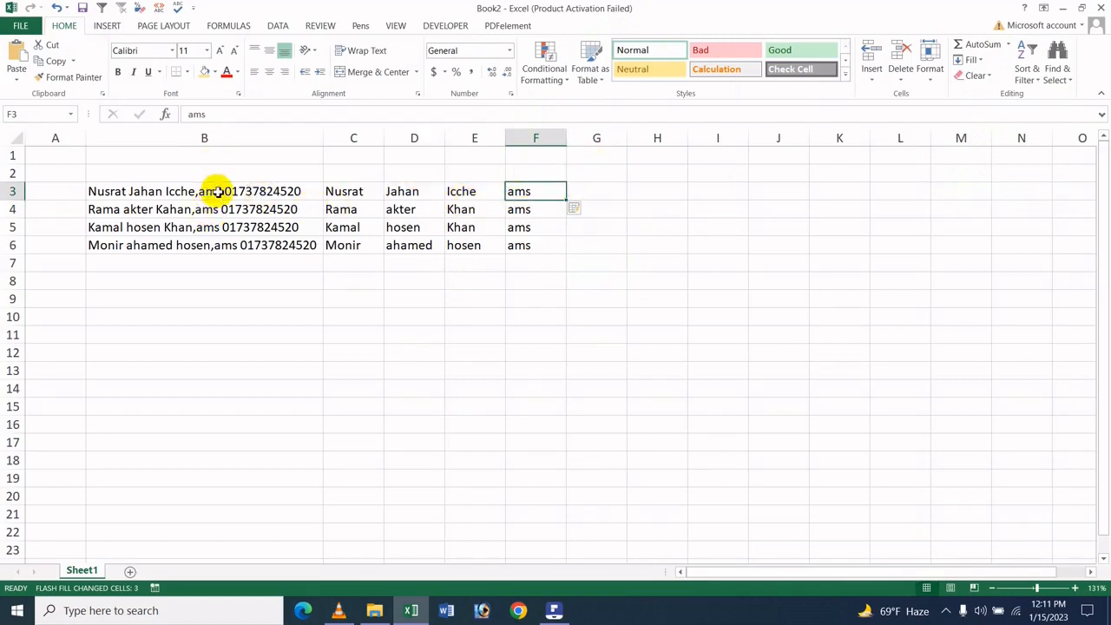
left_click_drag(522, 208, 533, 242)
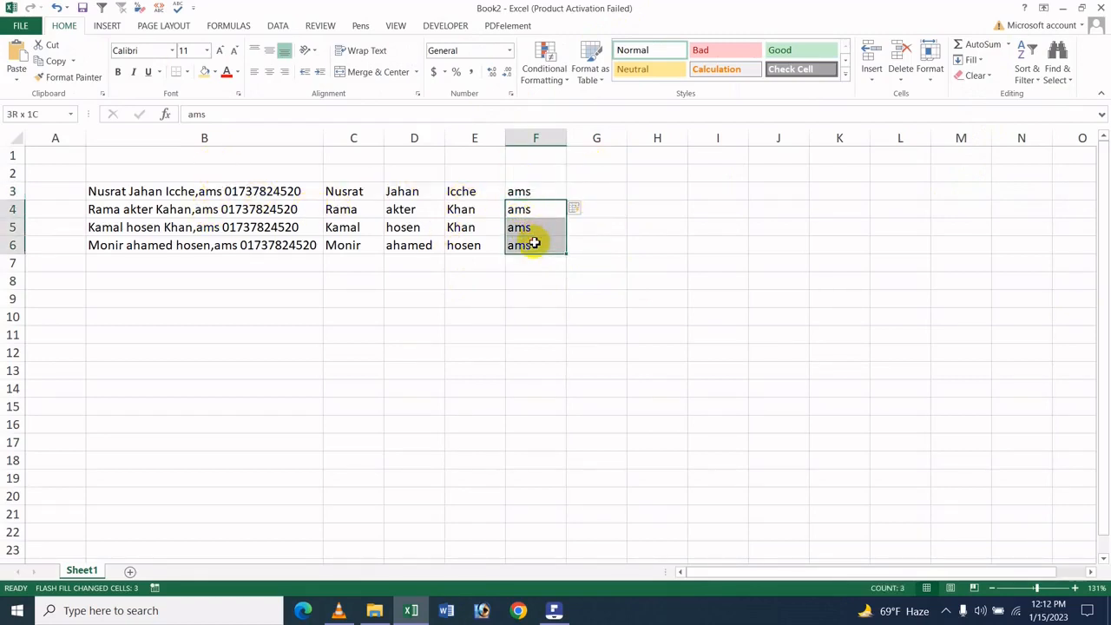
left_click(599, 189)
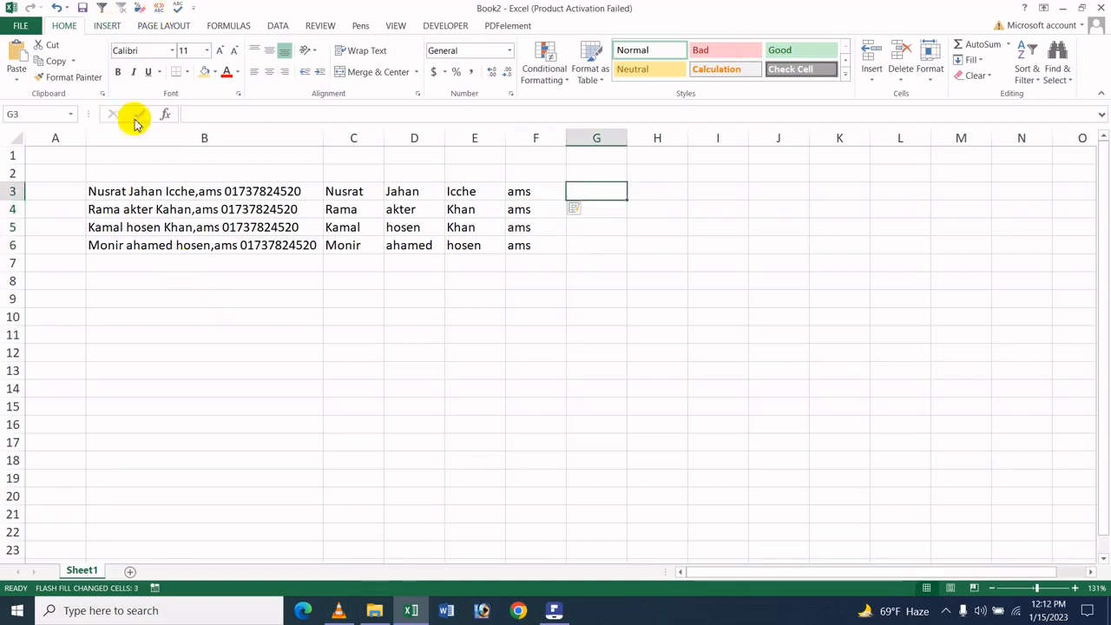
left_click(290, 176)
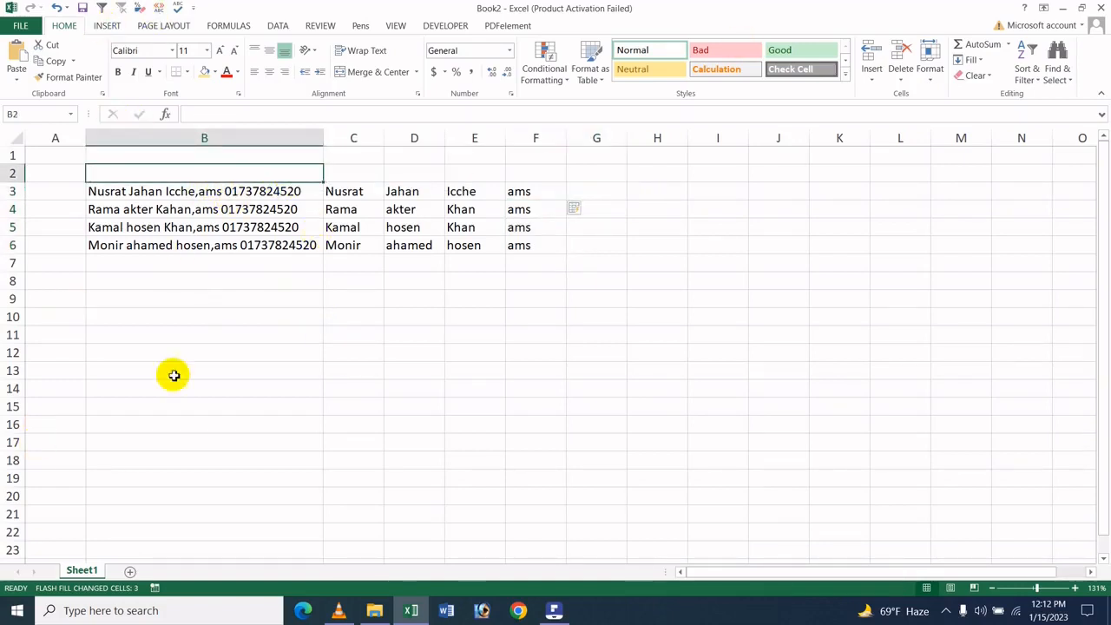
left_click(283, 333)
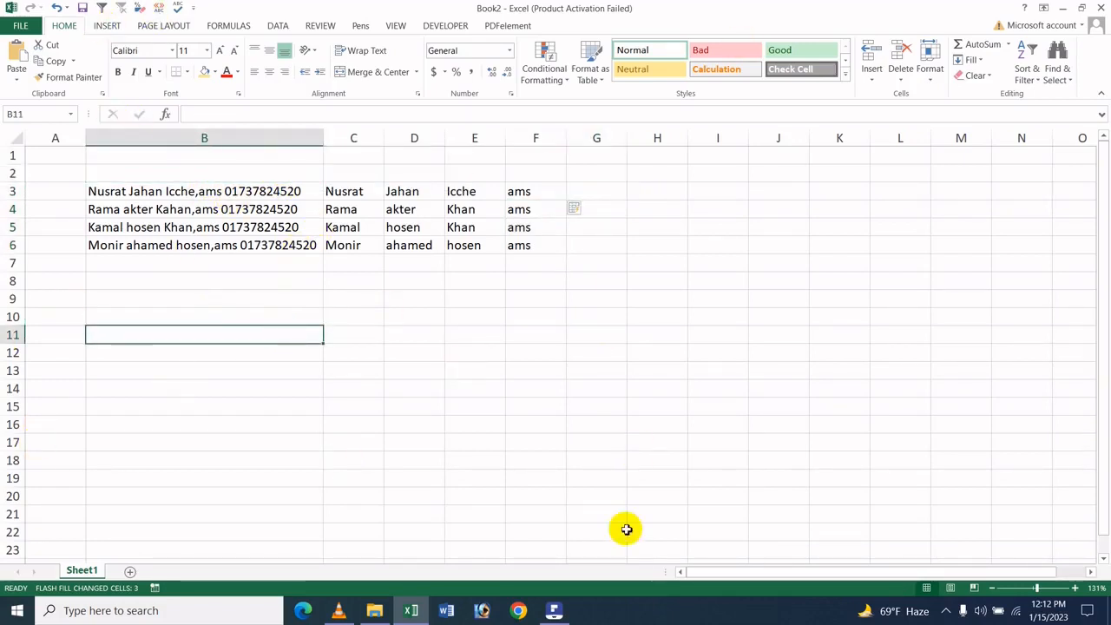
Switch to Wondershare PDFelement to show the document How To Use Flash Fill In MS Excel - Bangla.pdf
left_click(554, 611)
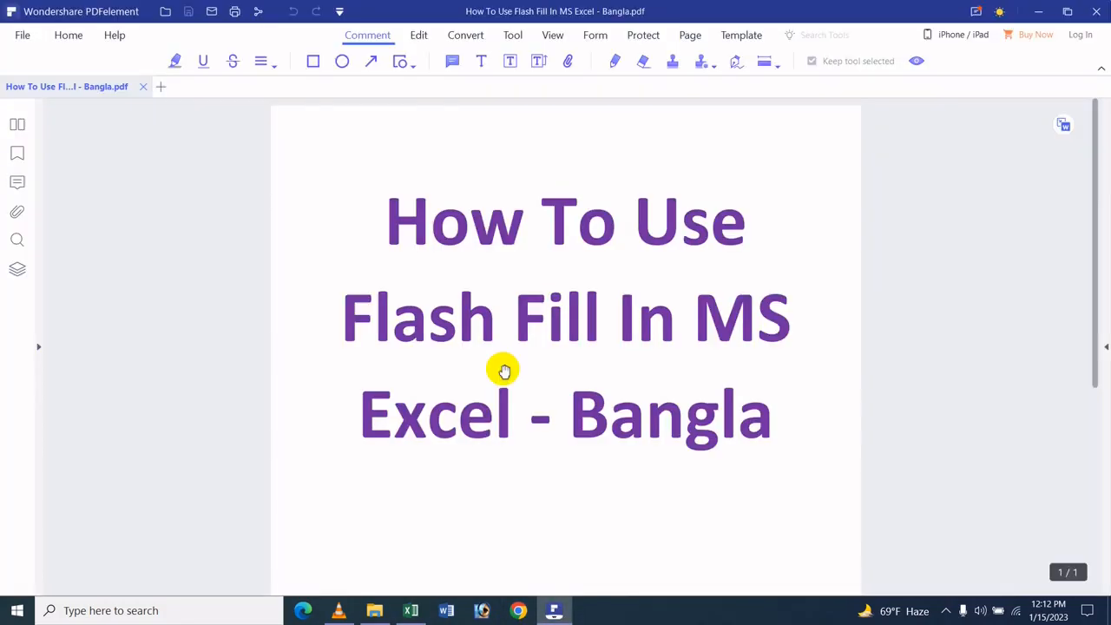